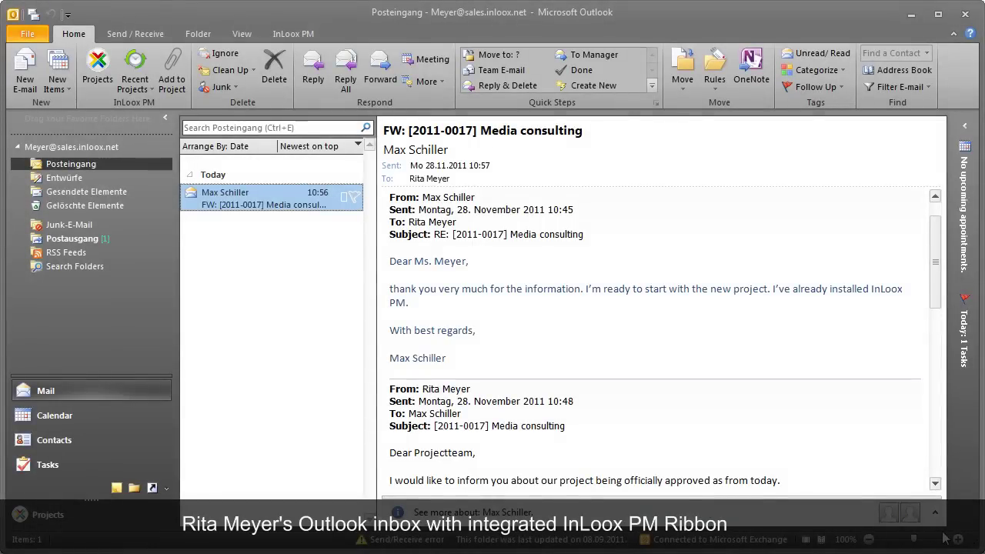
# Step: Switch from the Outlook inbox to the InLoox projects list and start a new project
pyautogui.click(98, 68)
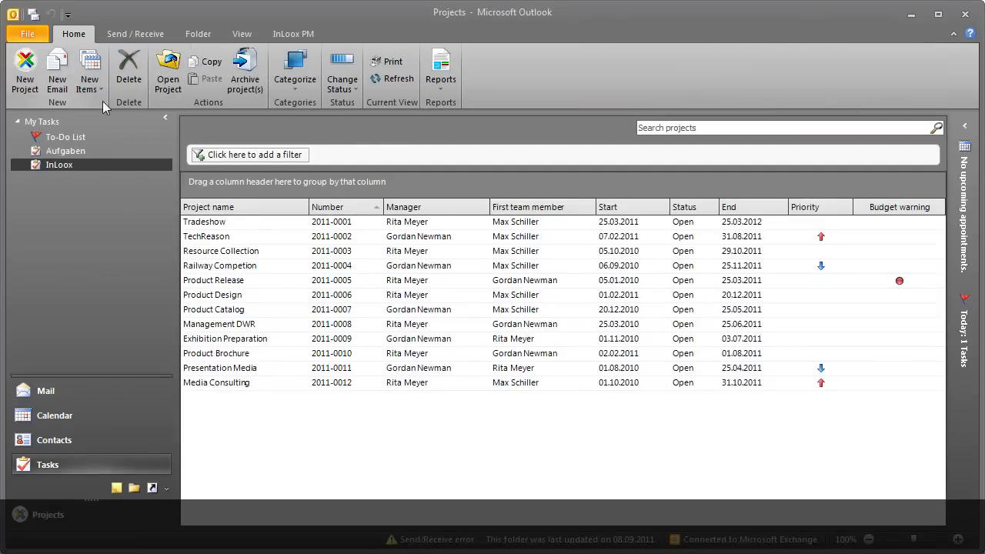
pyautogui.click(24, 84)
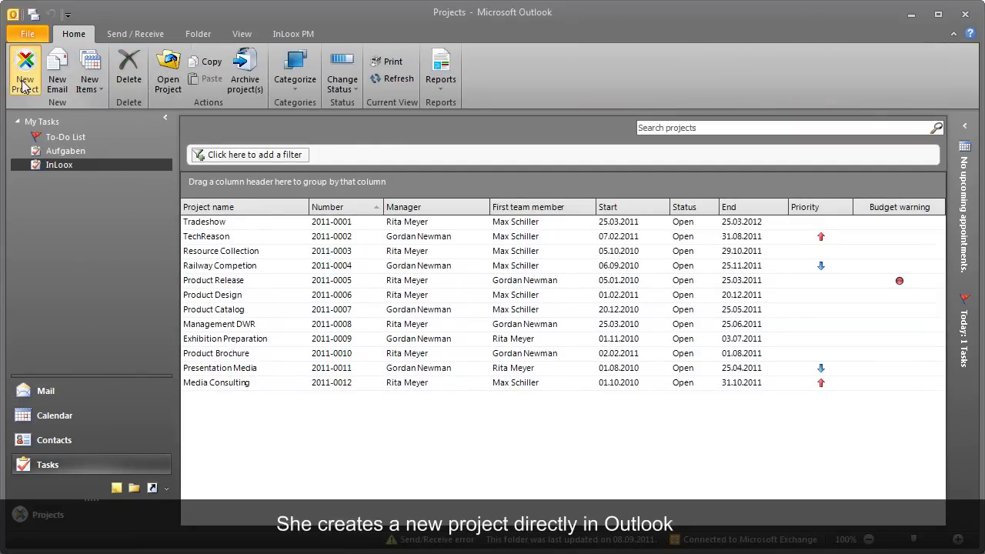
# Step: Name the project 'Media consulting' with customer Celebrity Ltd. and category Key Project
pyautogui.write('Med')
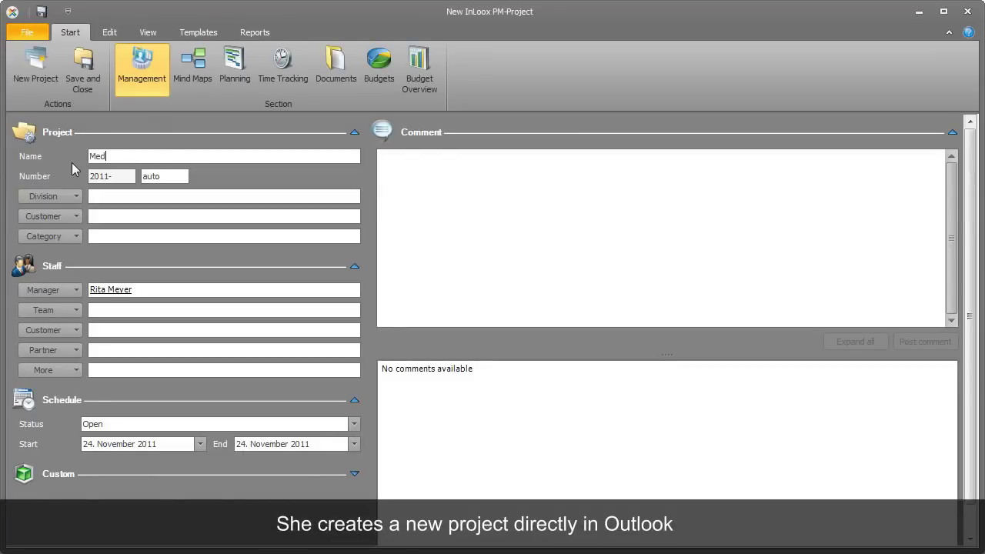
pyautogui.write('ia consulting')
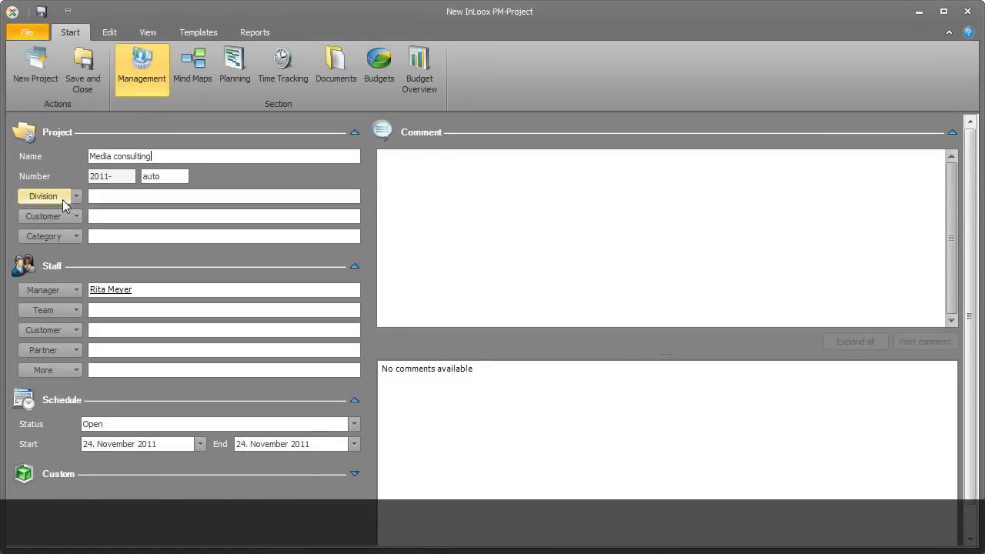
pyautogui.click(69, 216)
pyautogui.click(501, 286)
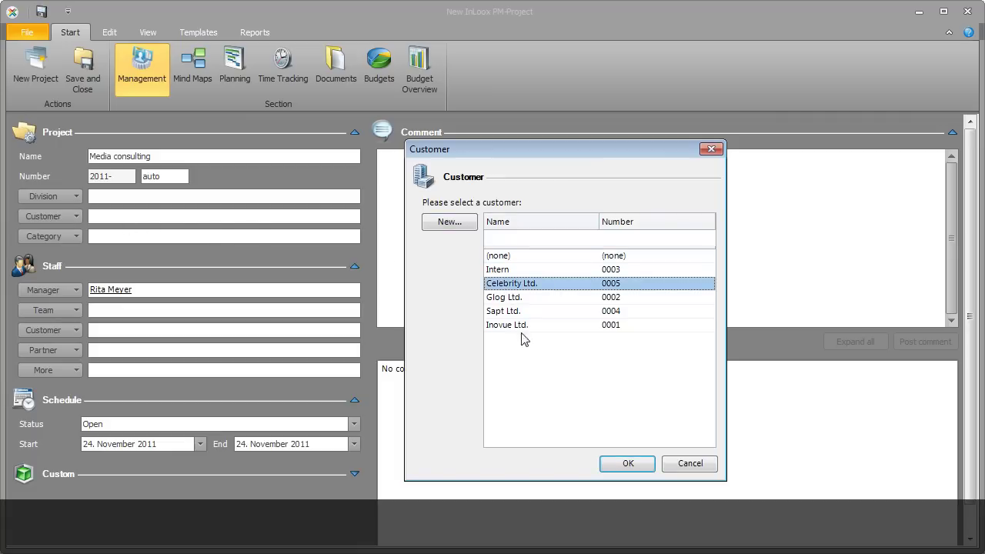
pyautogui.click(608, 464)
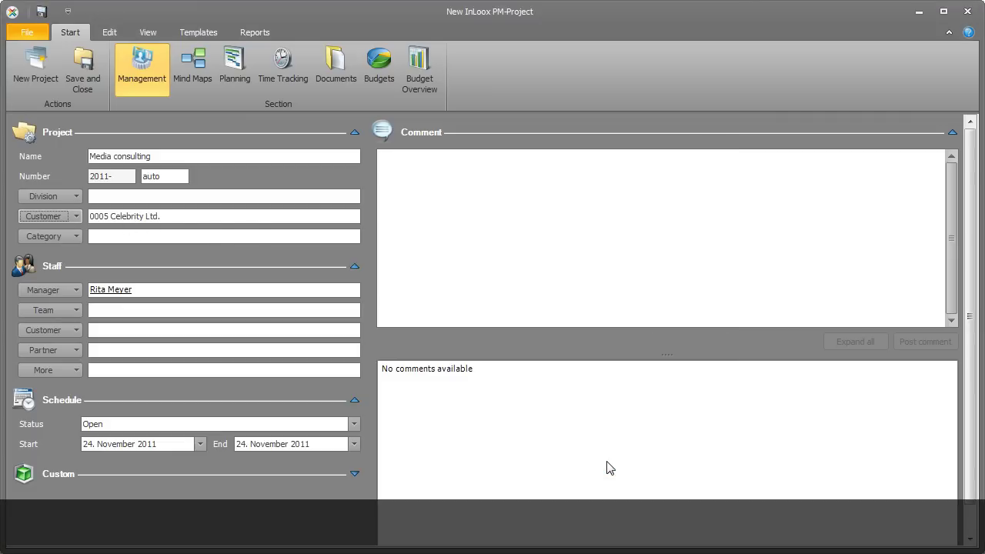
pyautogui.click(76, 238)
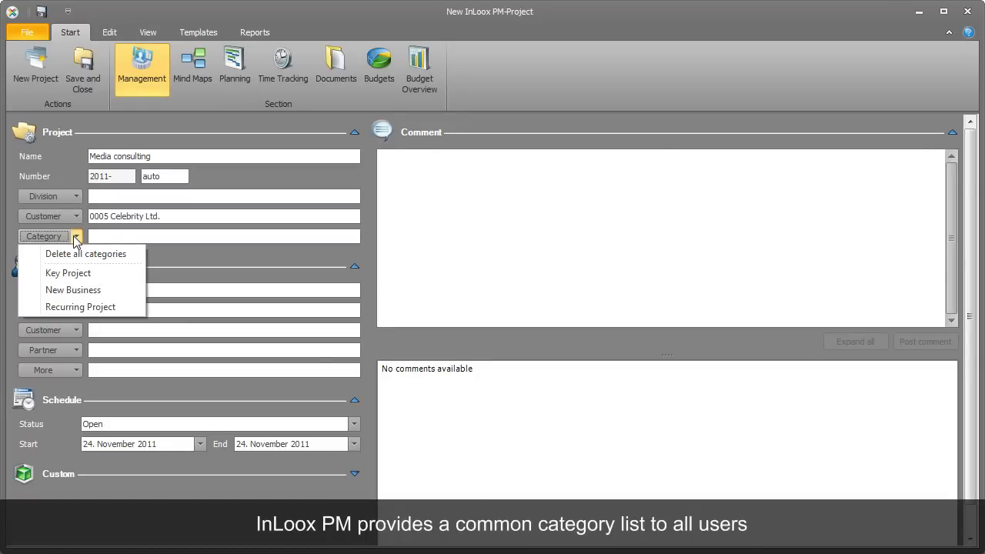
pyautogui.click(73, 270)
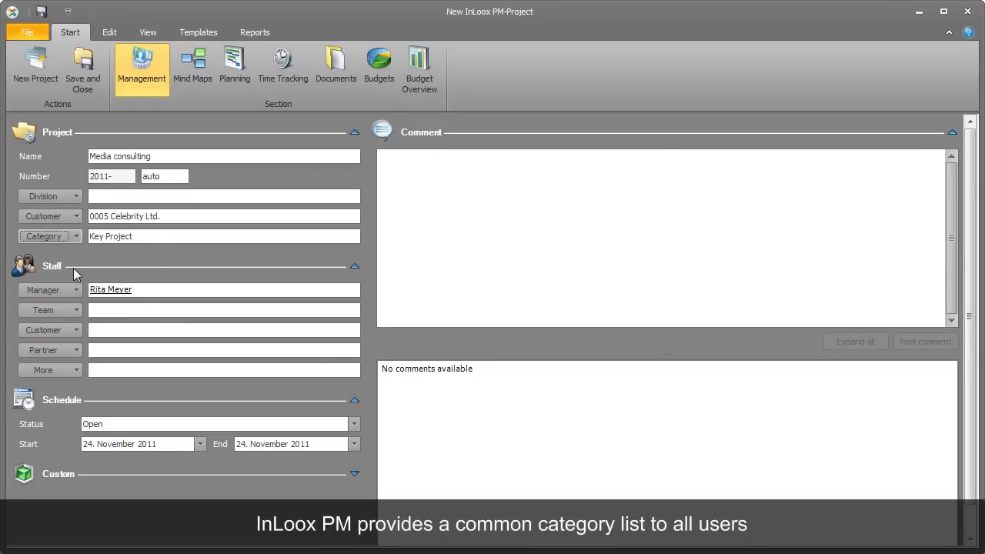
# Step: Add two team members from the InLoox address list and choose a project partner
pyautogui.click(62, 310)
pyautogui.click(585, 163)
pyautogui.moveTo(584, 199); pyautogui.dragTo(583, 243)
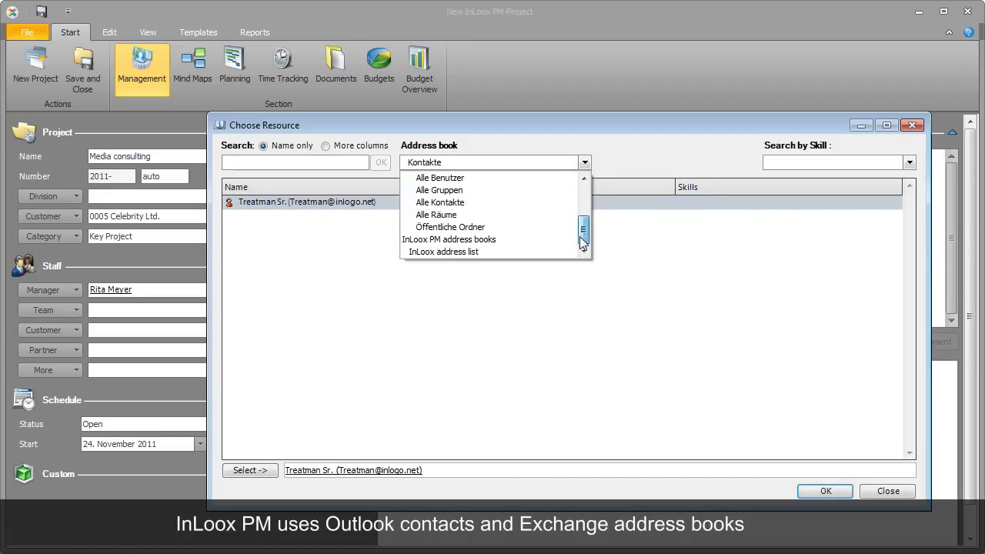
pyautogui.click(523, 251)
pyautogui.doubleClick(471, 216)
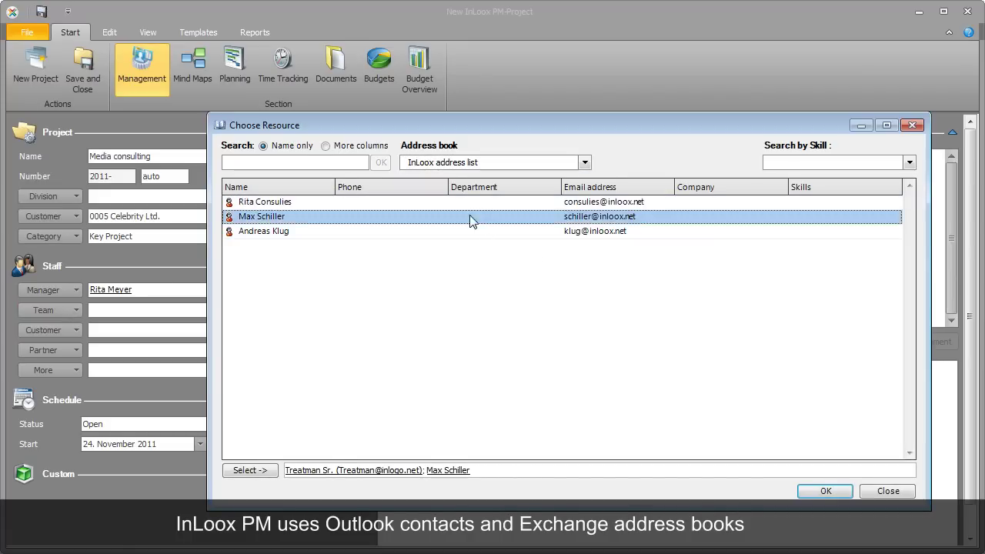
pyautogui.click(800, 497)
pyautogui.click(77, 350)
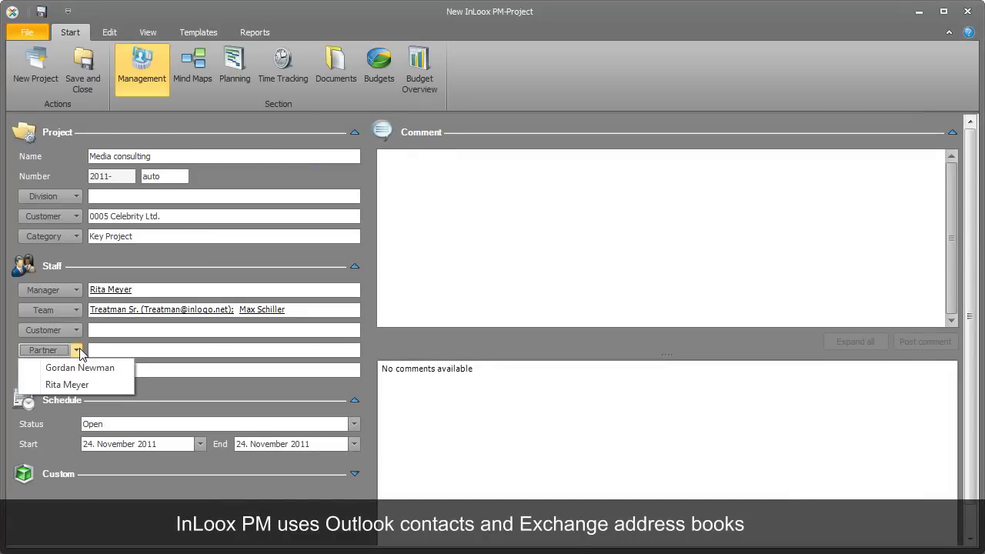
pyautogui.click(77, 368)
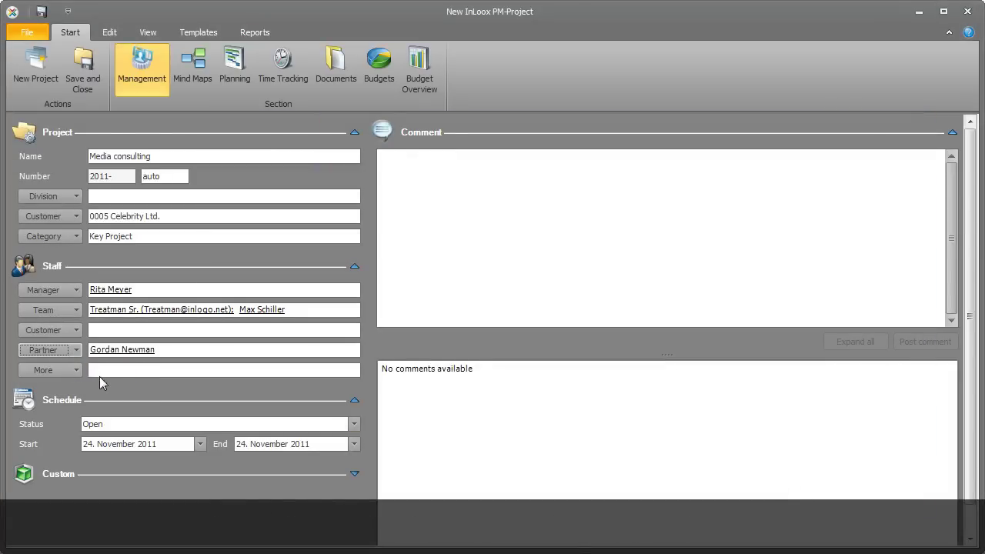
# Step: Schedule the project from 25 November 2011 to 25 November 2012
pyautogui.click(201, 444)
pyautogui.click(201, 444)
pyautogui.click(170, 527)
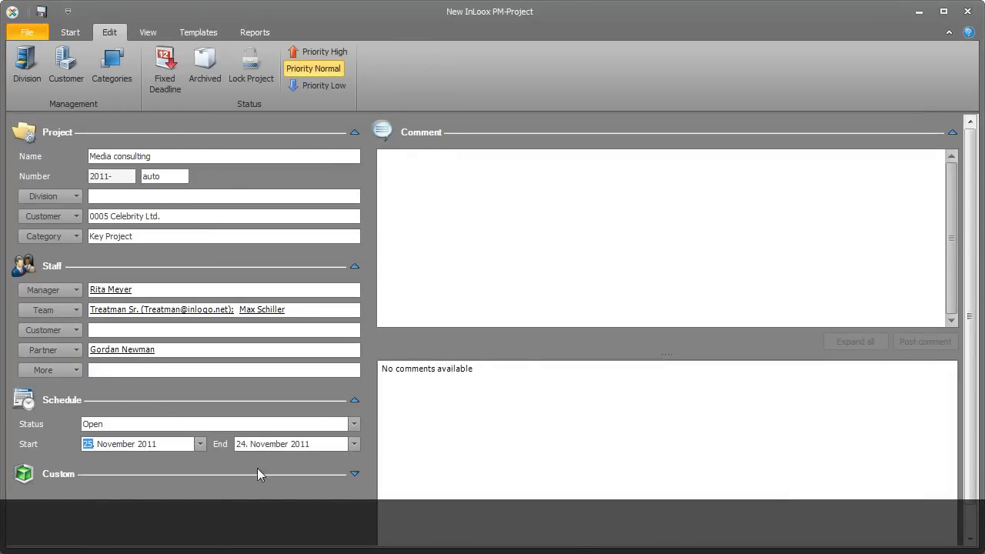
pyautogui.moveTo(311, 445); pyautogui.dragTo(297, 446)
# Step: Write a flyer concept comment, hyperlinking 'Concept_flyer' to the file in 2011-0001 Consulting\Basic material
pyautogui.click(418, 173)
pyautogui.write('The')
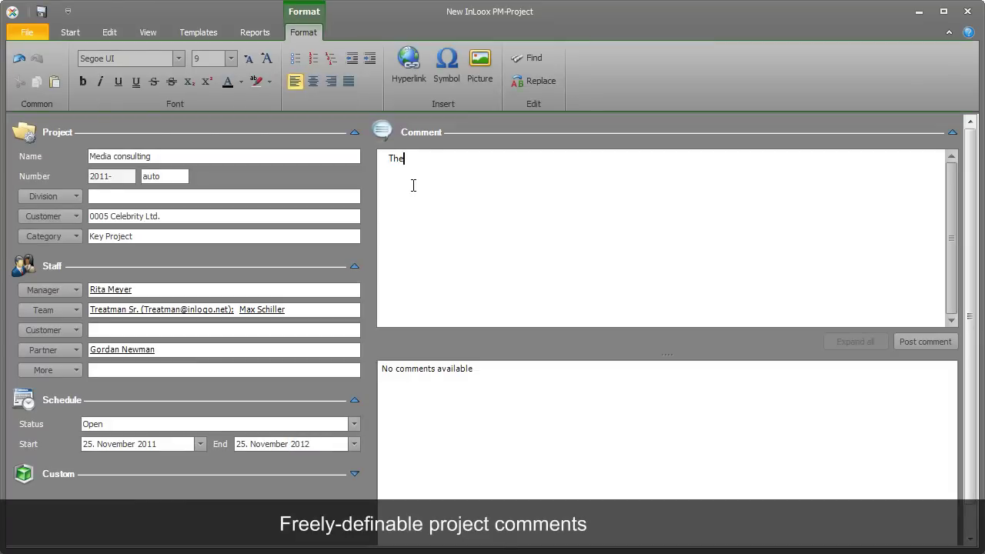
pyautogui.write(' concept for the flyer is created: Concept_flyer')
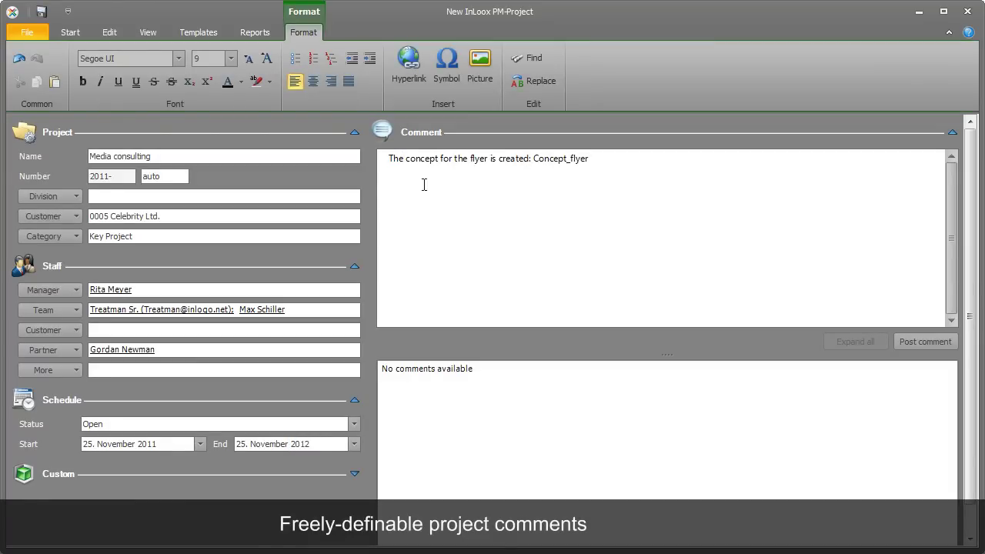
pyautogui.moveTo(589, 159); pyautogui.dragTo(542, 164)
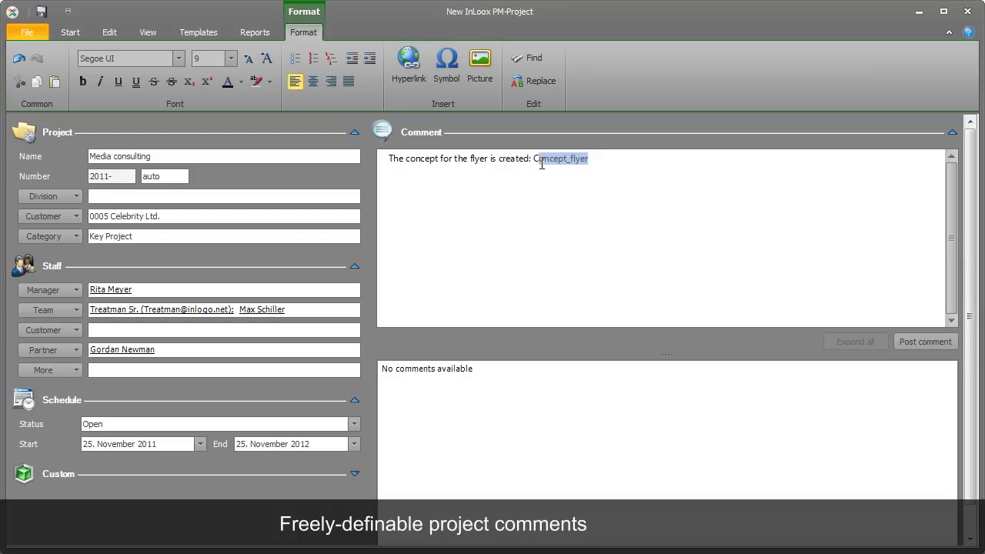
pyautogui.click(409, 69)
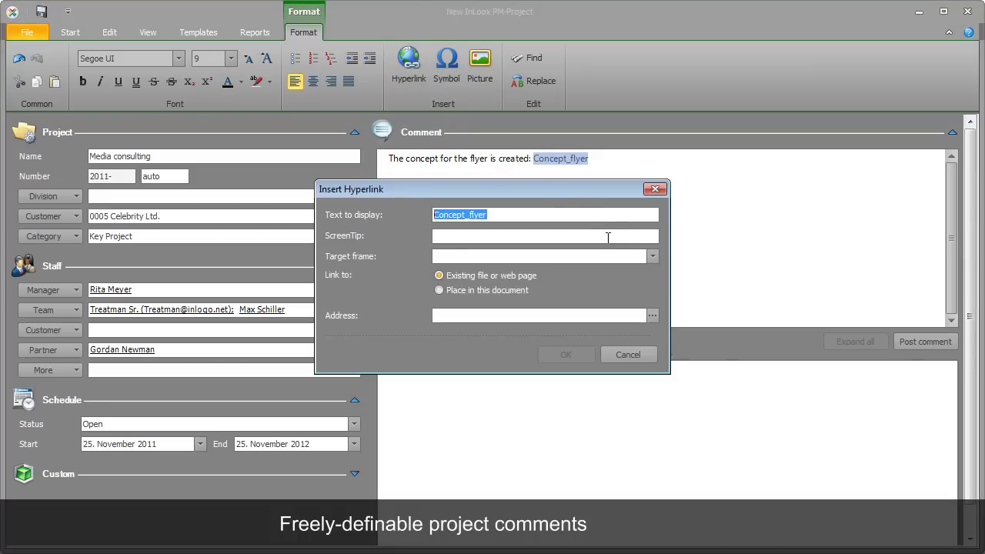
pyautogui.click(653, 316)
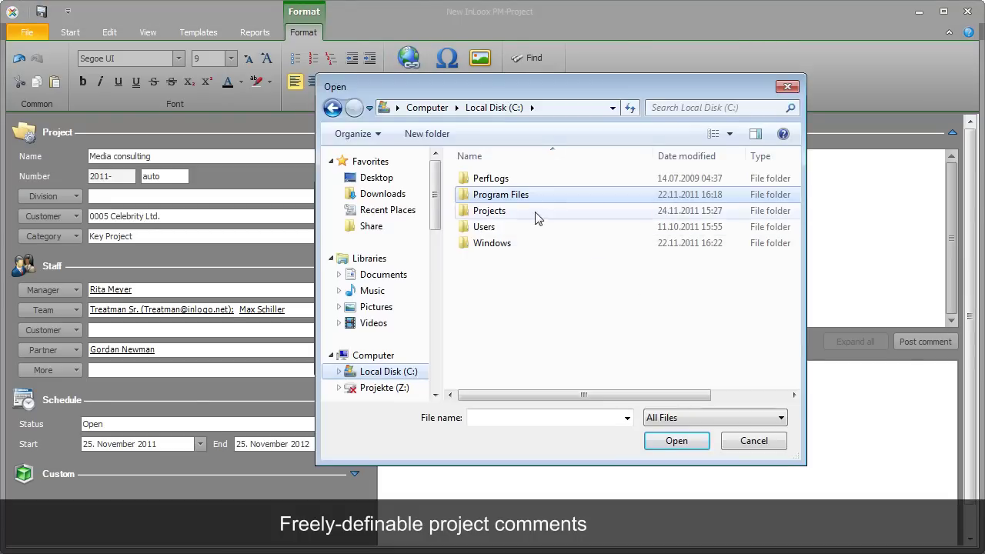
pyautogui.doubleClick(536, 213)
pyautogui.doubleClick(534, 179)
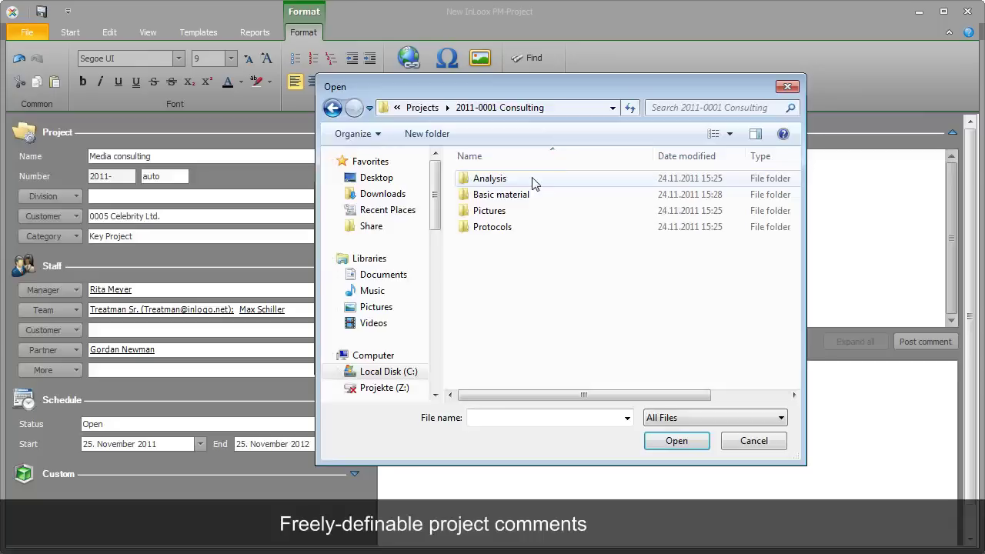
pyautogui.doubleClick(528, 194)
pyautogui.click(523, 187)
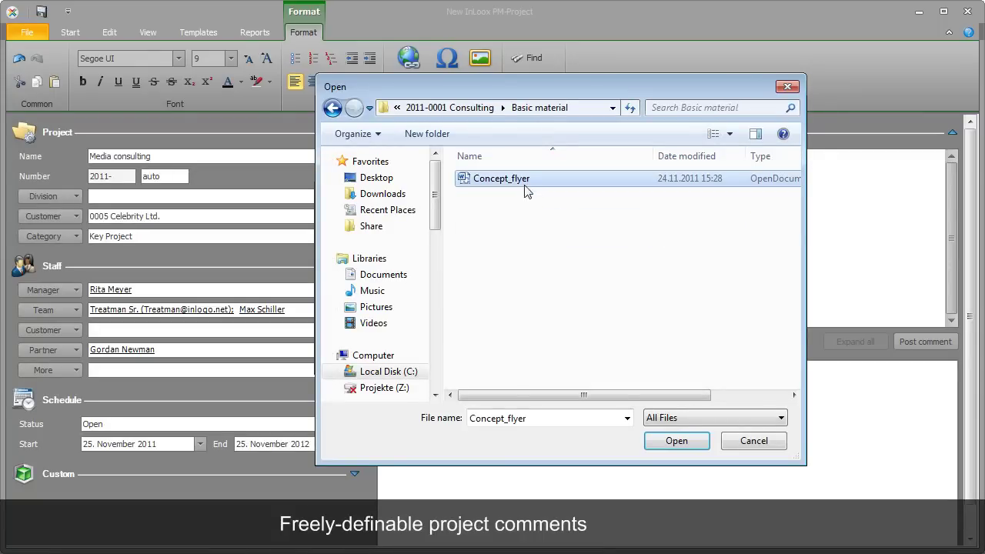
pyautogui.click(655, 446)
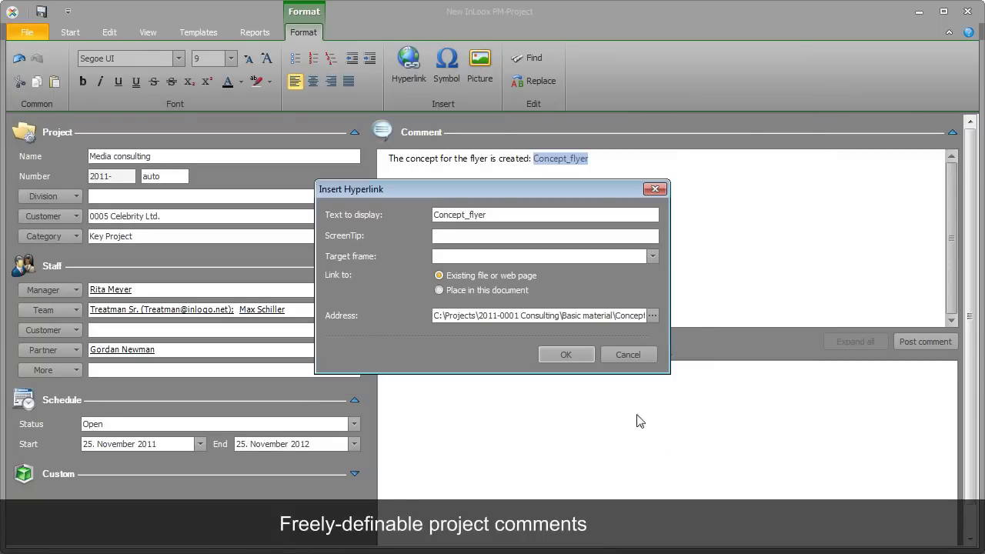
pyautogui.click(565, 355)
# Step: Post the comment, expand it, and show the project's main sections
pyautogui.click(915, 341)
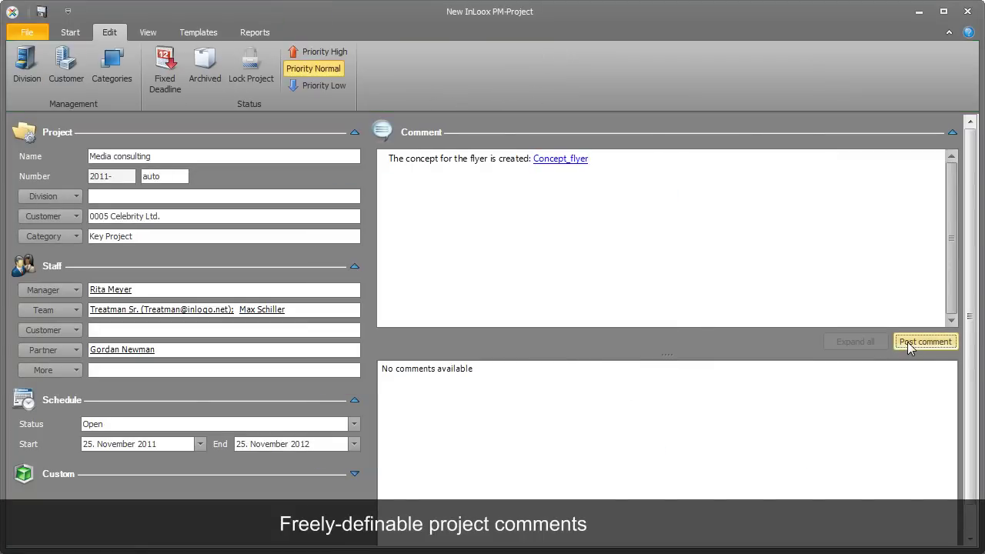
pyautogui.click(924, 368)
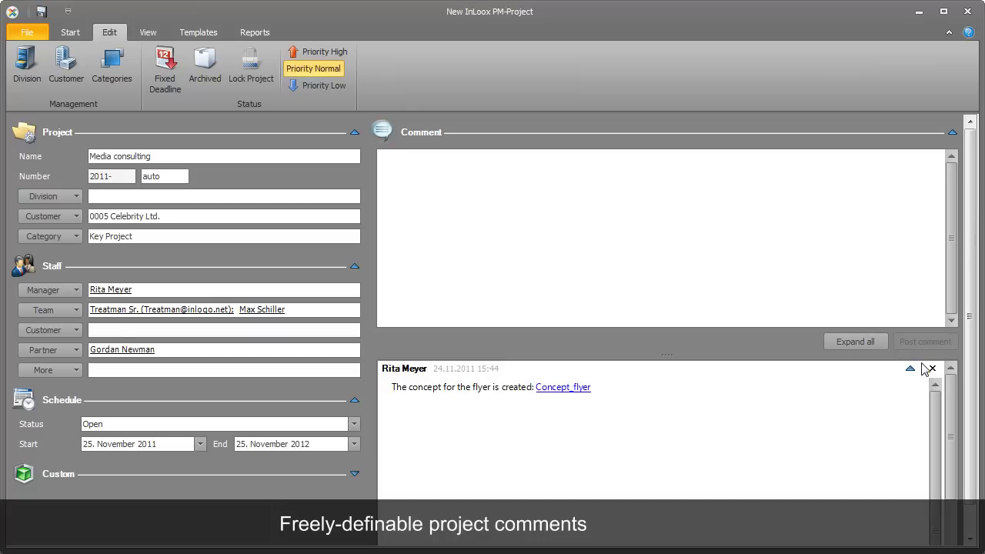
pyautogui.click(70, 32)
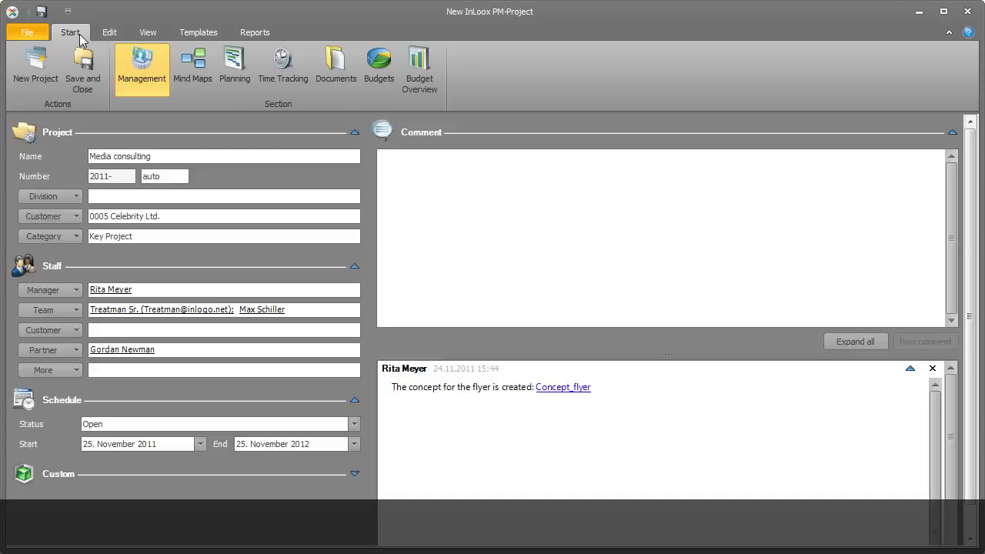
# Step: Name the mind map's central node 'Project plan' and add a 'Market analysis' branch
pyautogui.click(188, 77)
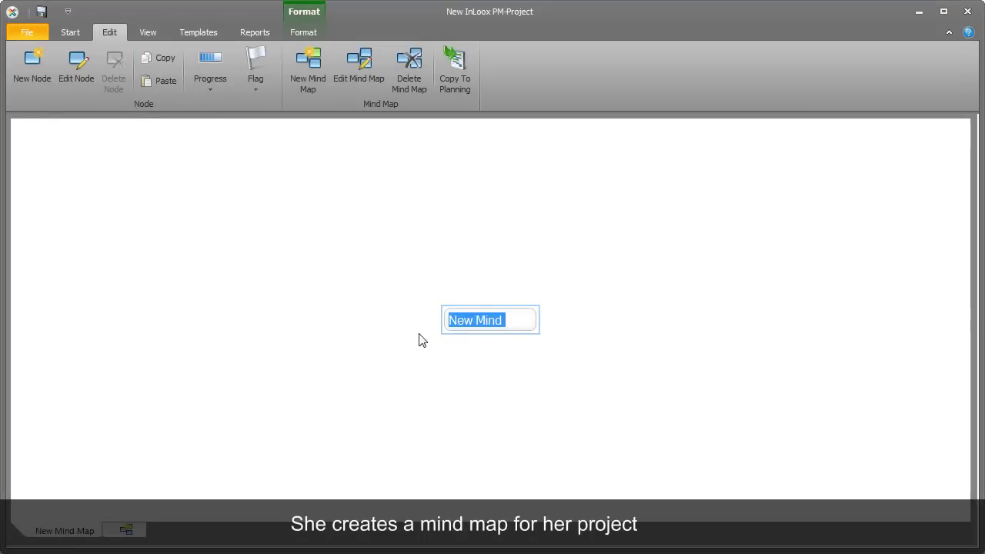
pyautogui.write('Project plan')
pyautogui.press('Return')
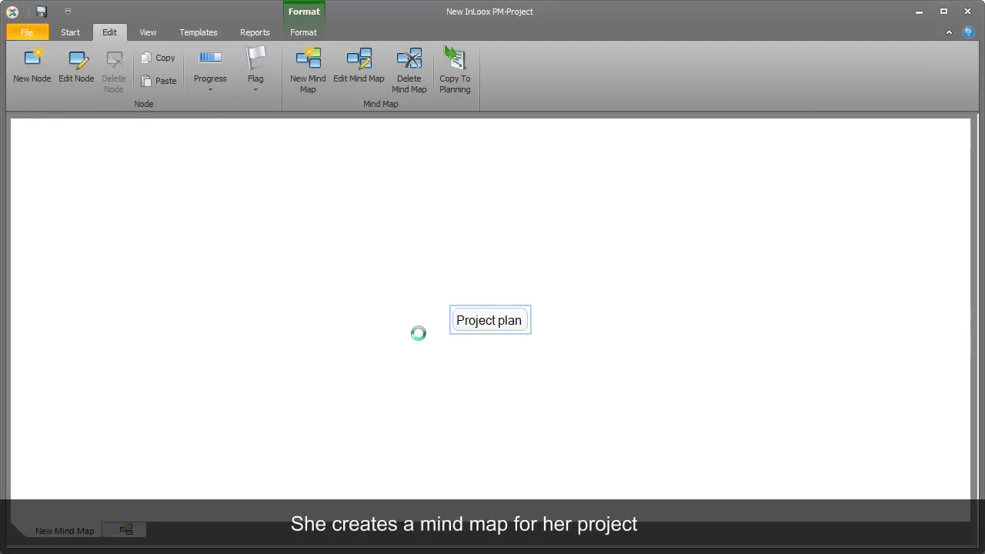
pyautogui.rightClick(472, 323)
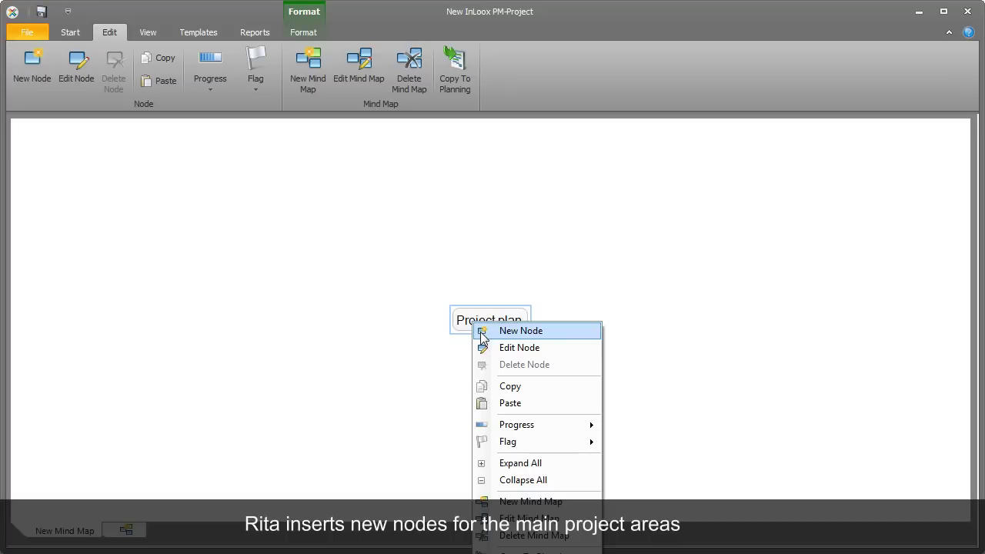
pyautogui.click(480, 332)
pyautogui.write('Market')
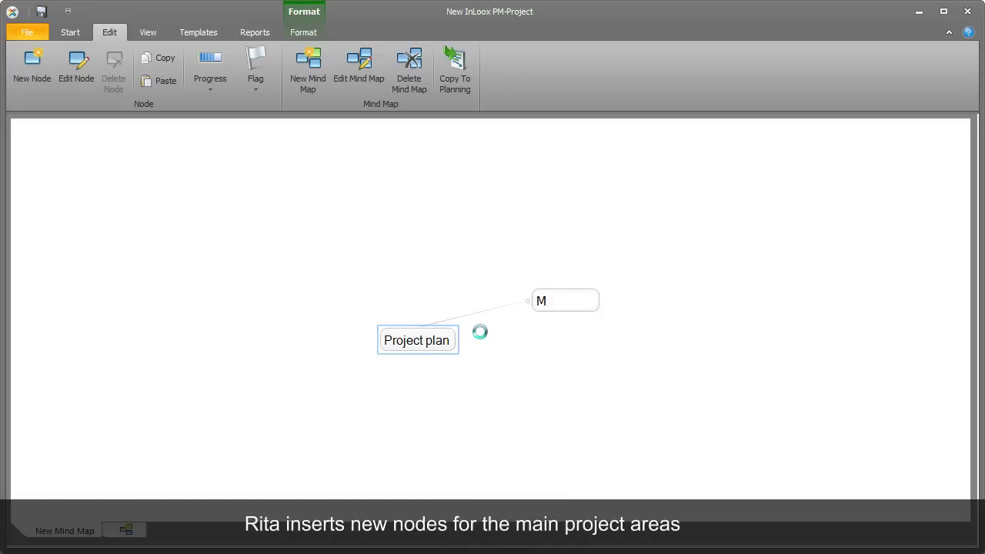
pyautogui.write(' analysis')
pyautogui.press('Return')
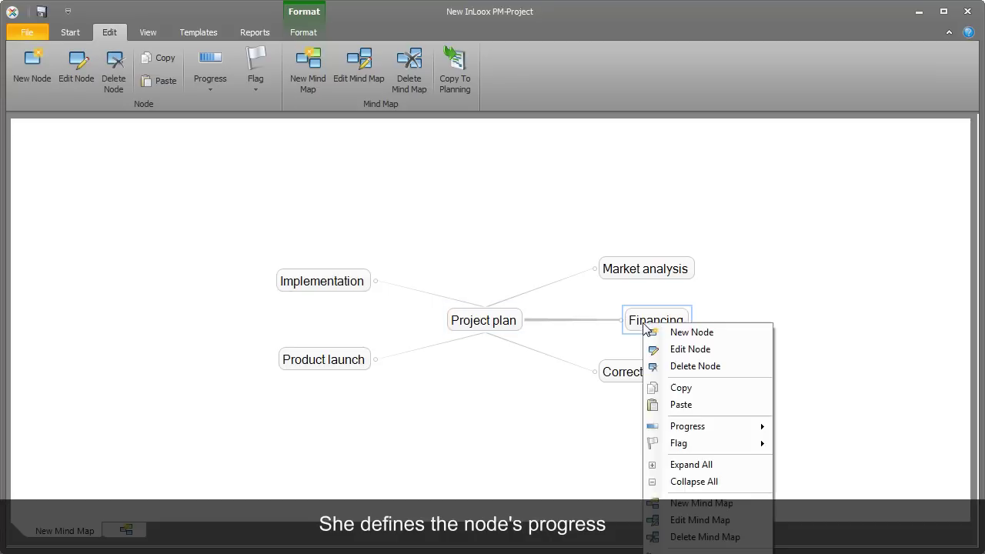
# Step: Set Financing to 25% progress, with red text and the Business dollar symbol
pyautogui.moveTo(664, 426)
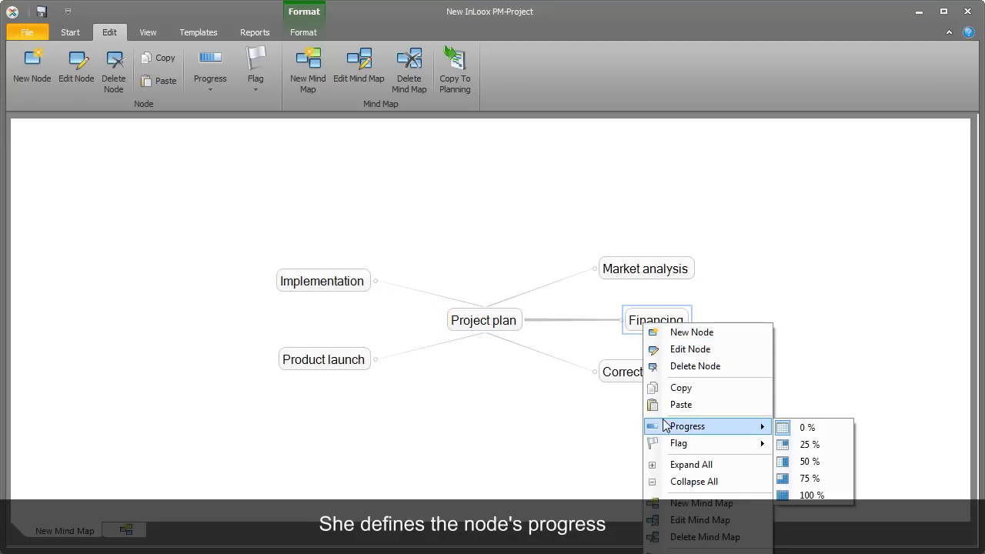
pyautogui.click(802, 445)
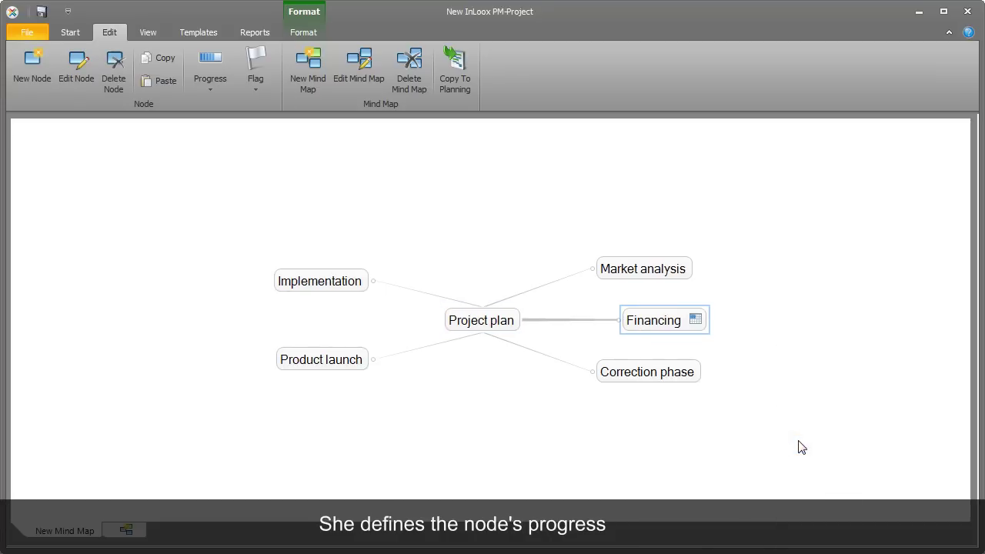
pyautogui.rightClick(647, 334)
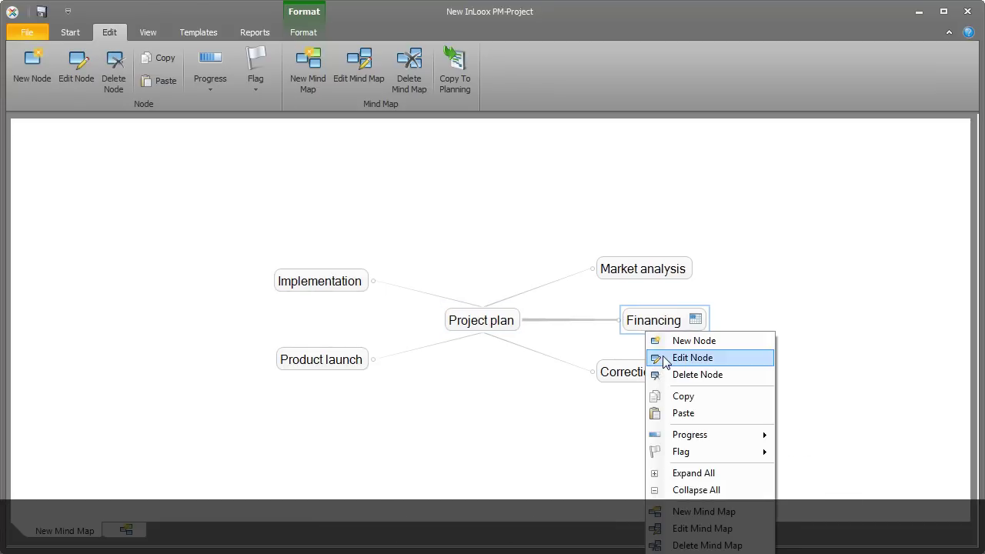
pyautogui.click(663, 358)
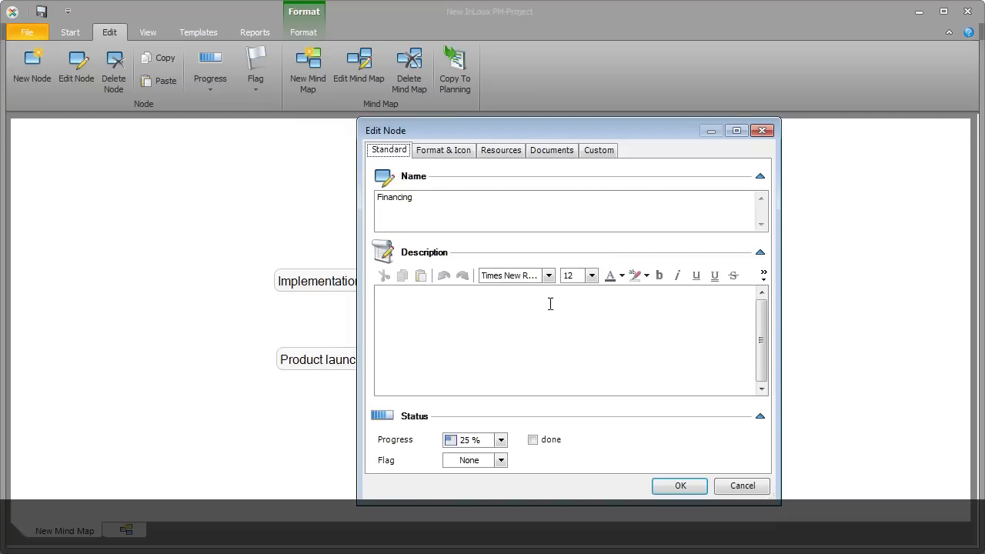
pyautogui.click(431, 150)
pyautogui.click(442, 258)
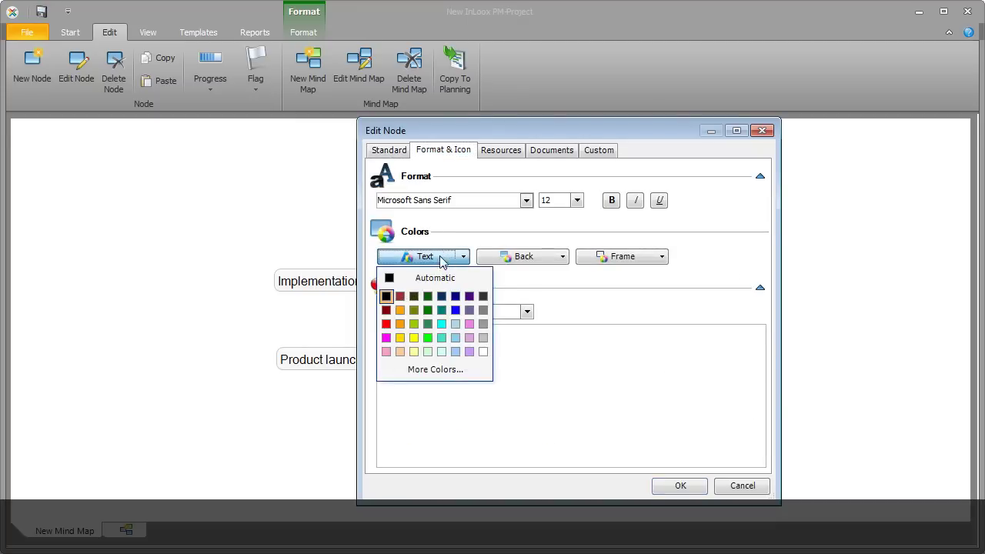
pyautogui.click(387, 324)
pyautogui.click(408, 319)
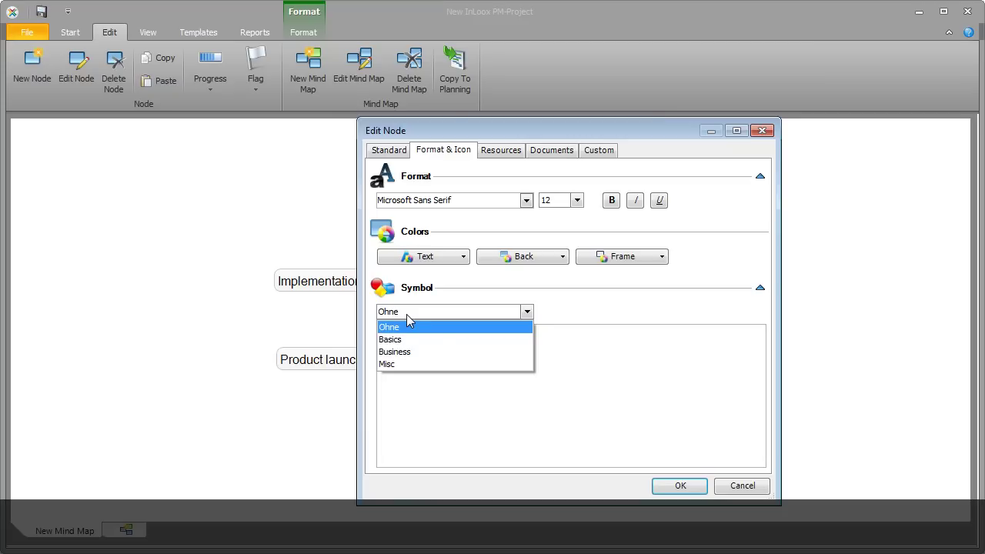
pyautogui.click(402, 352)
pyautogui.click(514, 391)
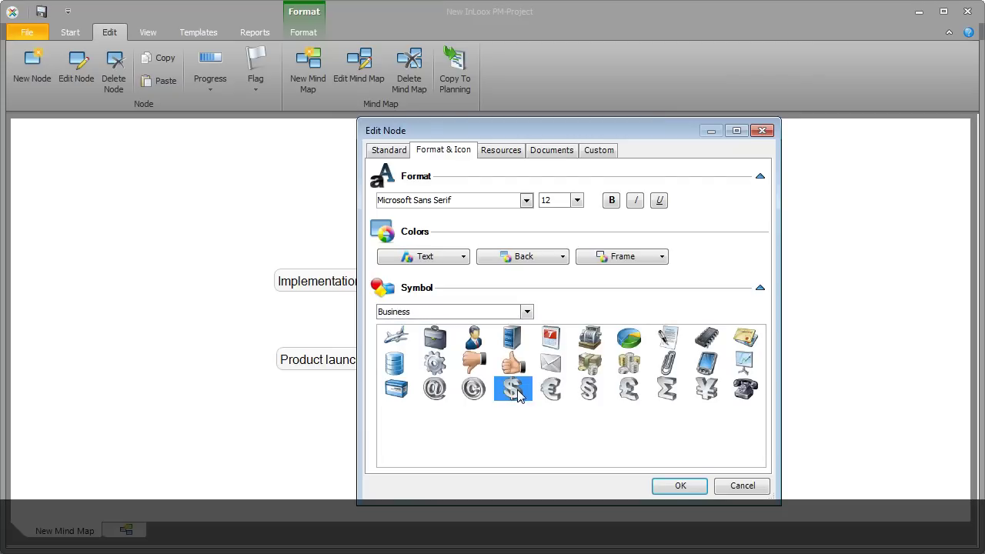
# Step: Copy the mind map to planning, starting manually on 28.11.2011 with one work day per activity
pyautogui.click(680, 486)
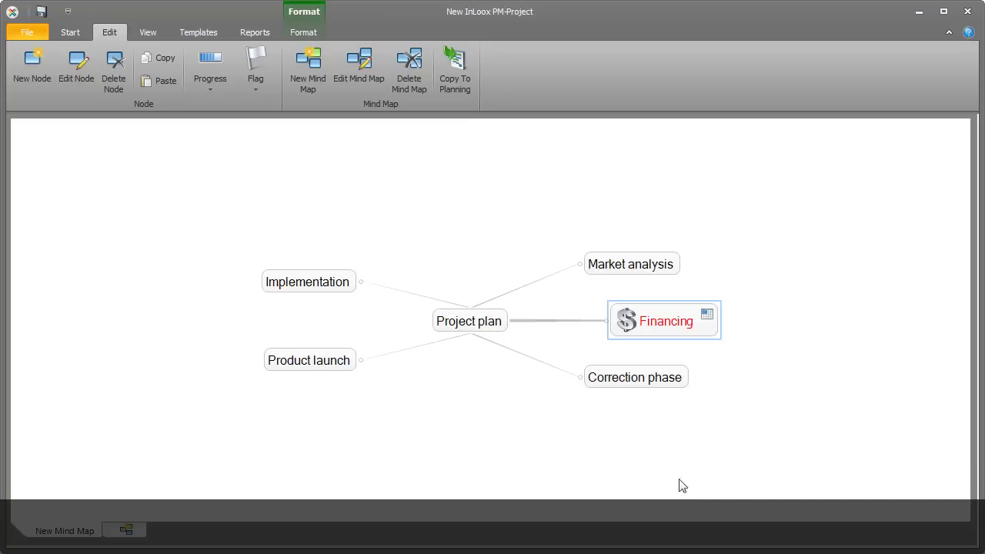
pyautogui.click(451, 91)
pyautogui.click(451, 274)
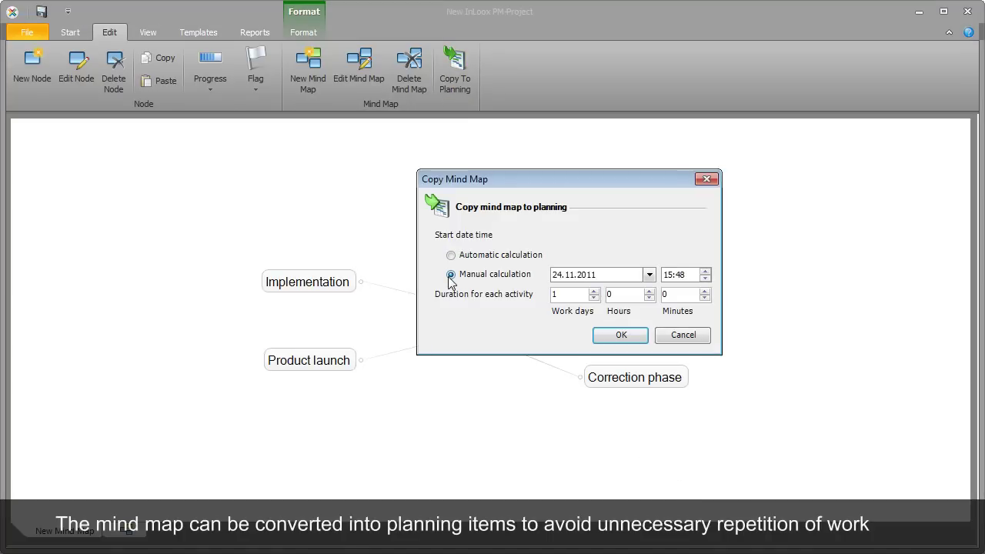
pyautogui.click(648, 274)
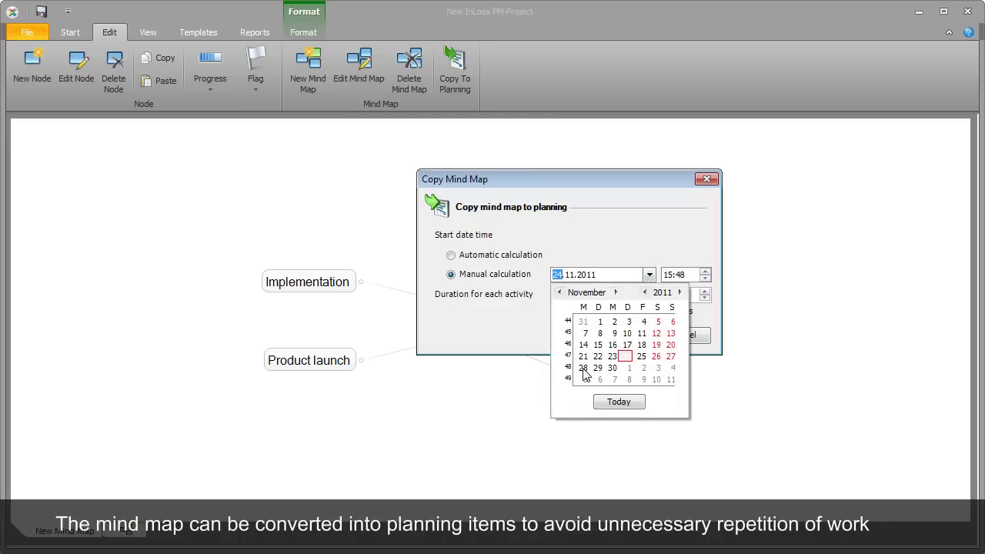
pyautogui.click(583, 368)
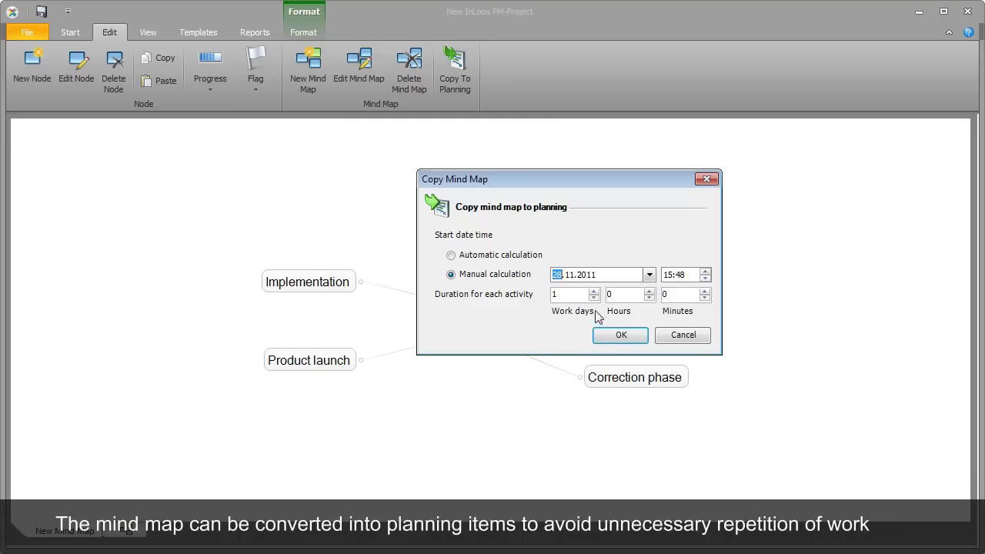
pyautogui.click(597, 293)
pyautogui.click(603, 336)
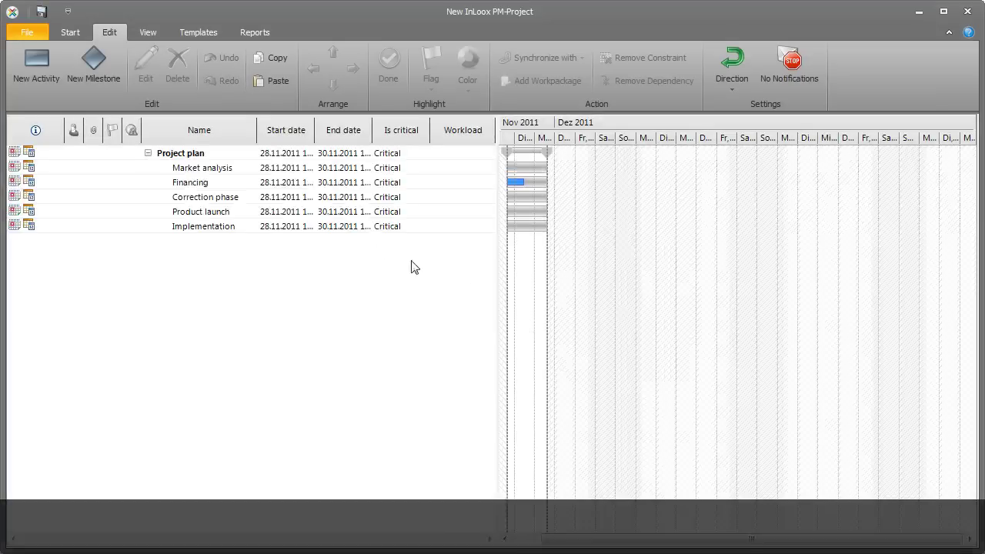
# Step: Add a new activity named 'Competition analysis'
pyautogui.click(36, 69)
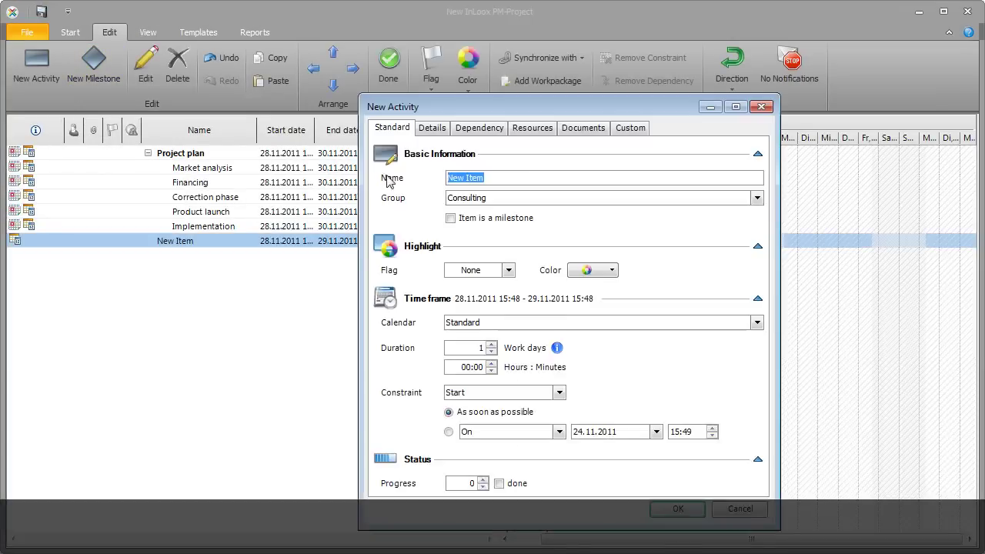
pyautogui.write('Competition')
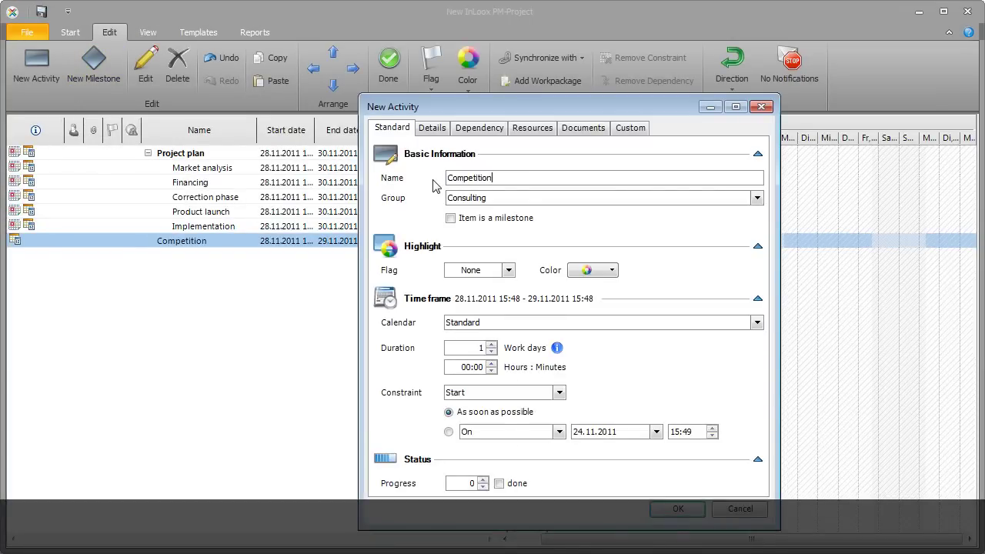
pyautogui.write(' analysis')
pyautogui.click(685, 510)
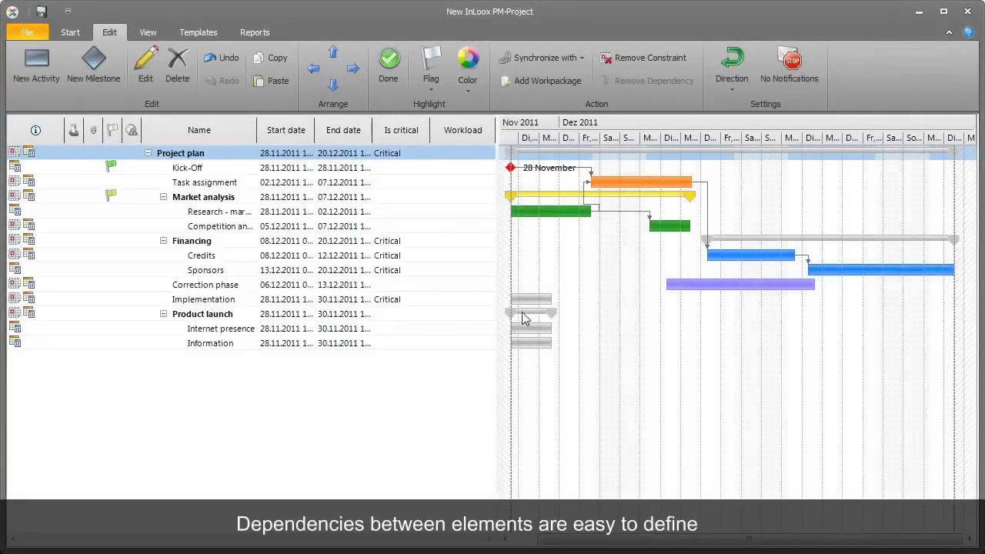
# Step: Link the next activity to Implementation and Information to Internet presence, then select Information
pyautogui.moveTo(524, 299); pyautogui.dragTo(543, 347)
pyautogui.click(561, 327)
pyautogui.moveTo(534, 299); pyautogui.dragTo(739, 306)
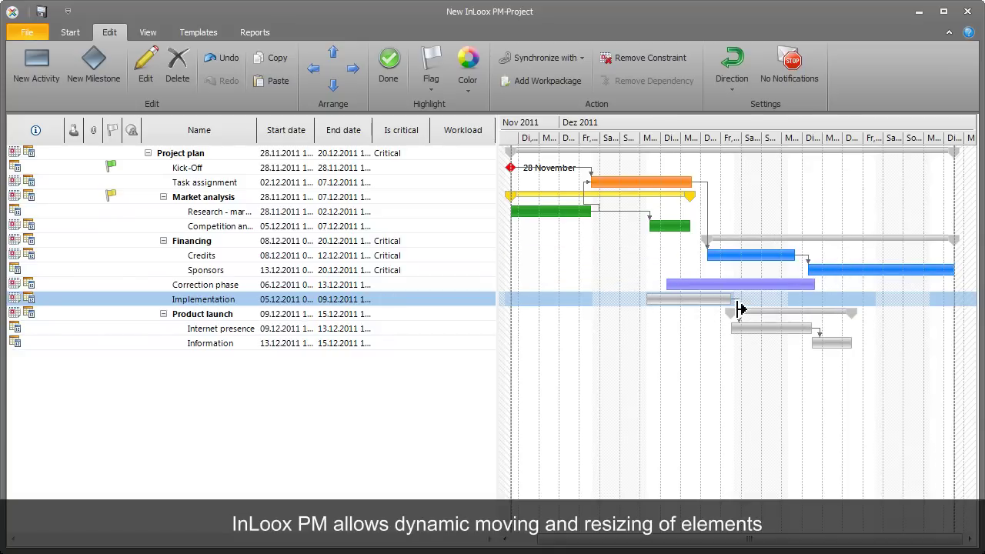
pyautogui.click(243, 353)
pyautogui.click(241, 348)
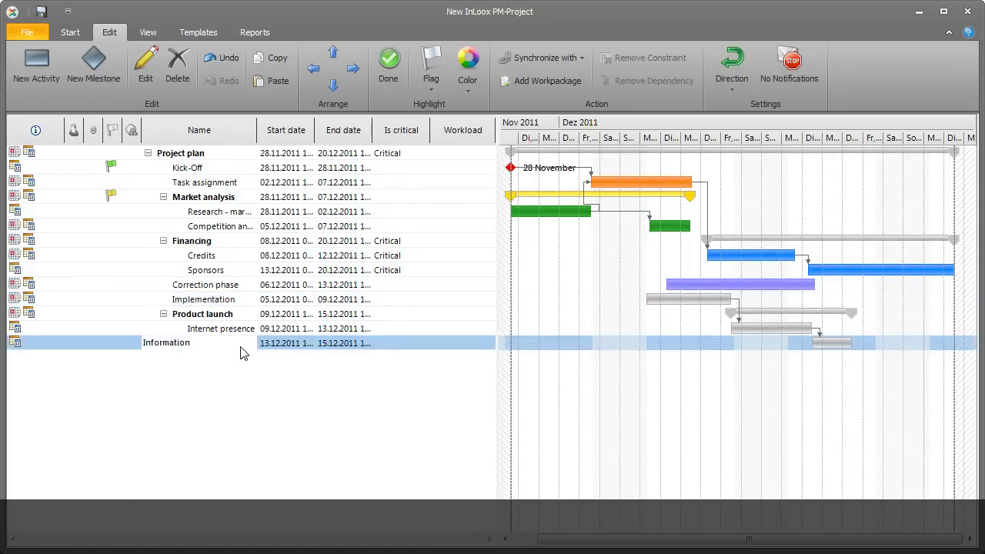
# Step: Rename the activity to 'Information brochures', changing its start day to 15 and then undoing it
pyautogui.write('brochures')
pyautogui.click(287, 344)
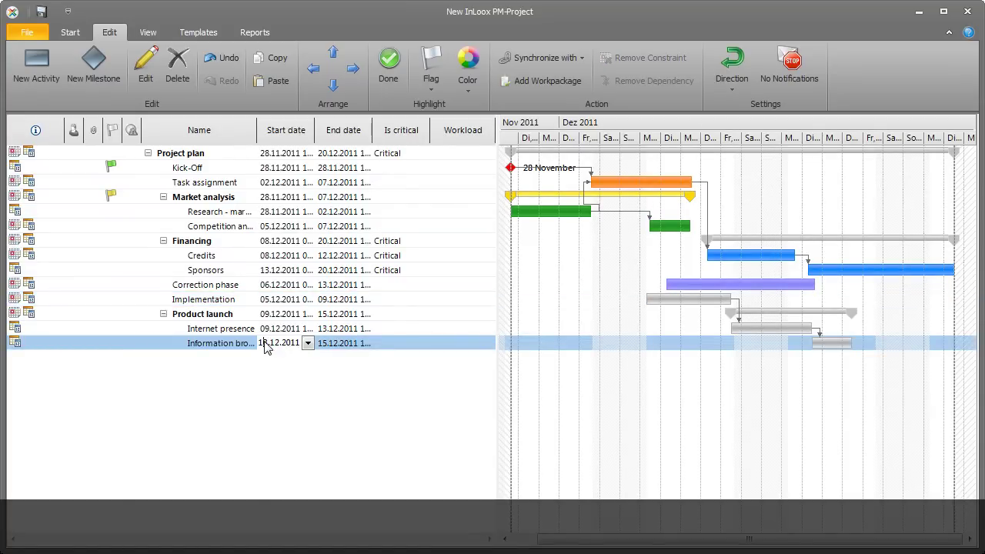
pyautogui.doubleClick(267, 343)
pyautogui.write('15')
pyautogui.press('Return')
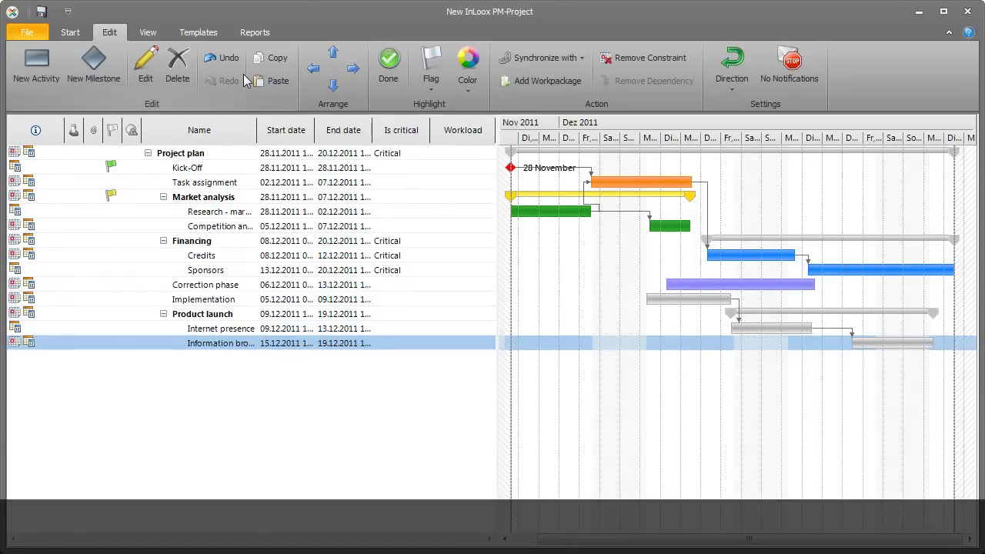
pyautogui.click(228, 58)
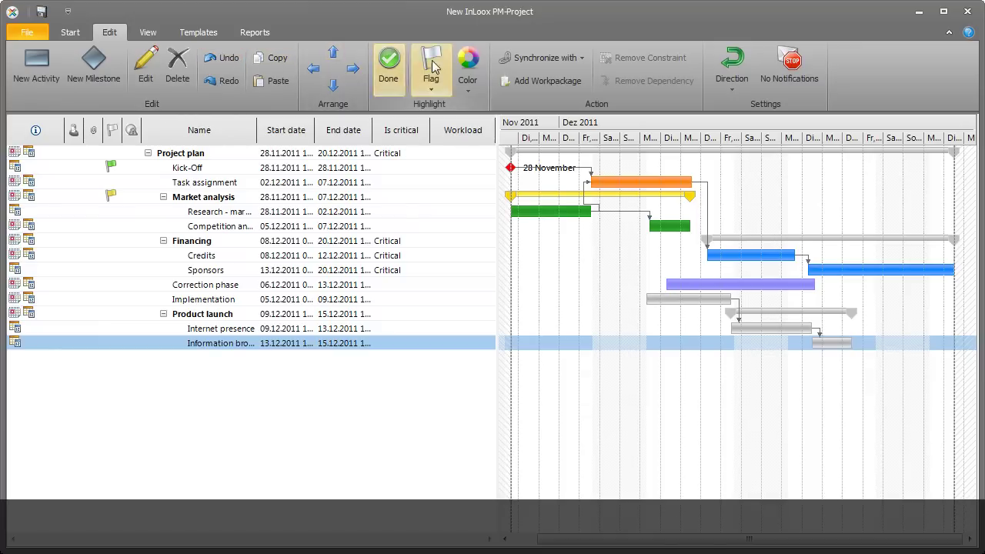
# Step: Color the Information brochures bar pink in the Gantt chart
pyautogui.click(467, 66)
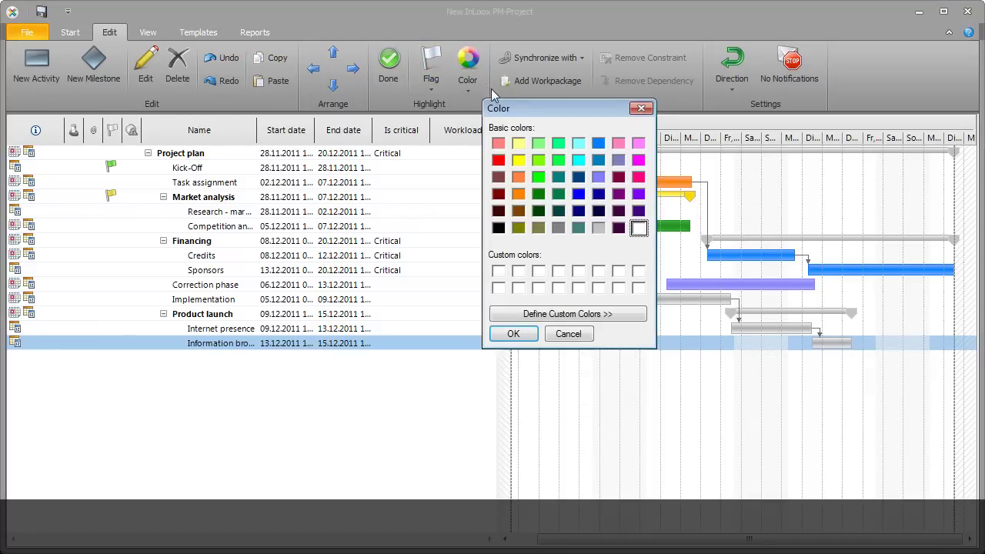
pyautogui.click(619, 145)
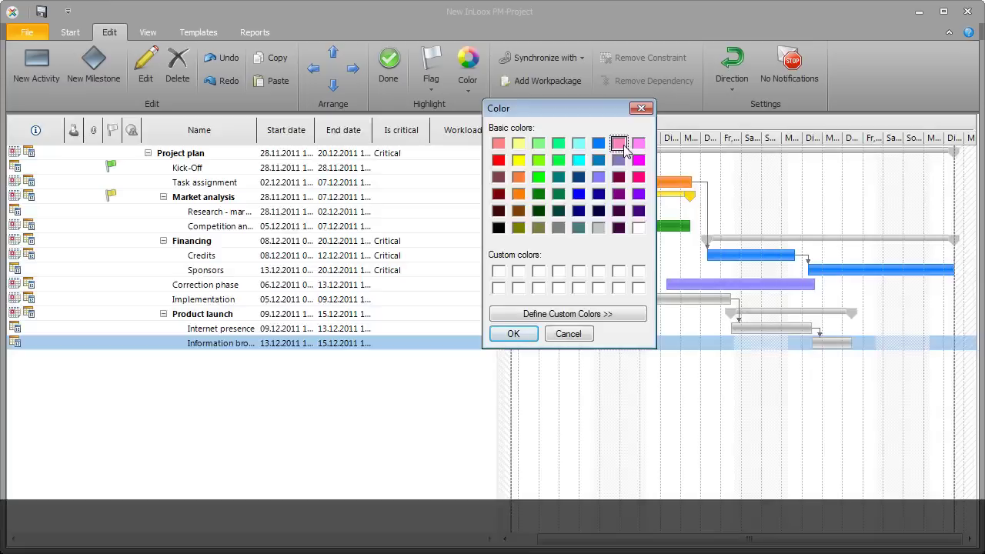
pyautogui.click(514, 335)
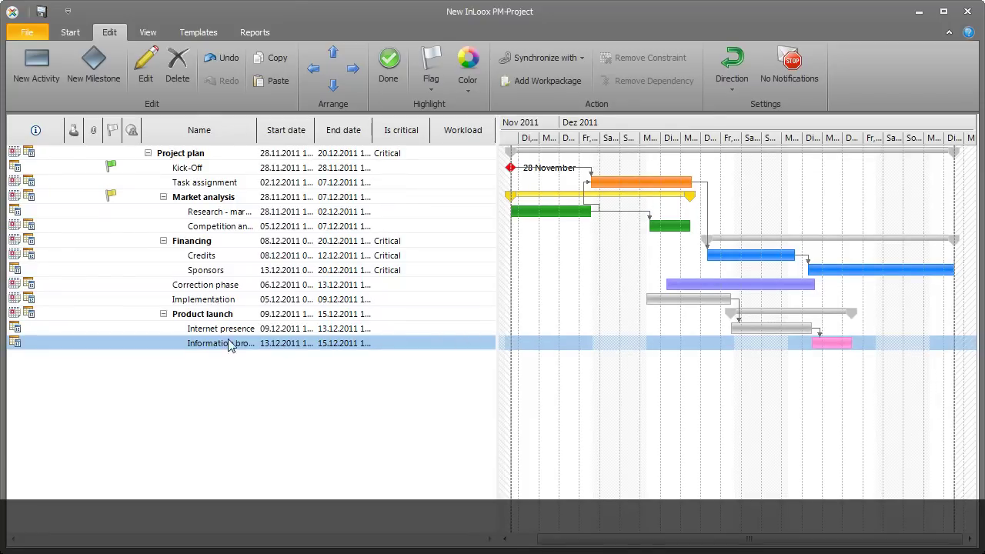
# Step: Open the Information brochures activity and start adding a new document to it
pyautogui.doubleClick(183, 340)
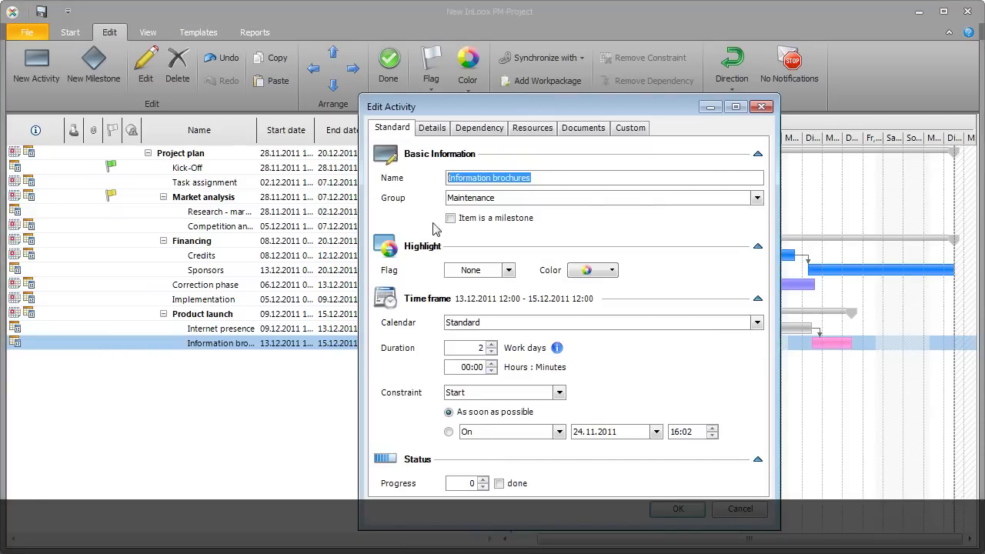
pyautogui.click(575, 132)
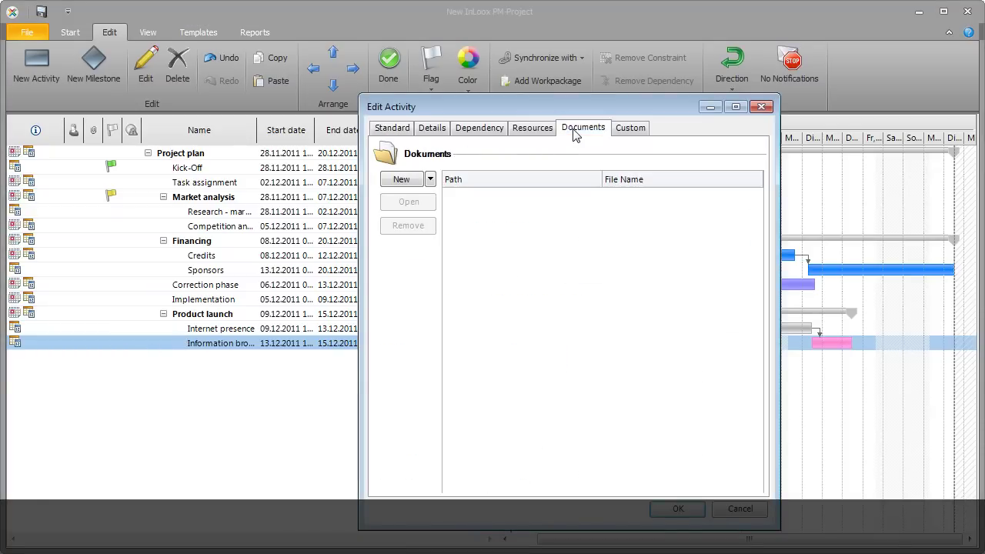
pyautogui.click(430, 179)
pyautogui.click(430, 198)
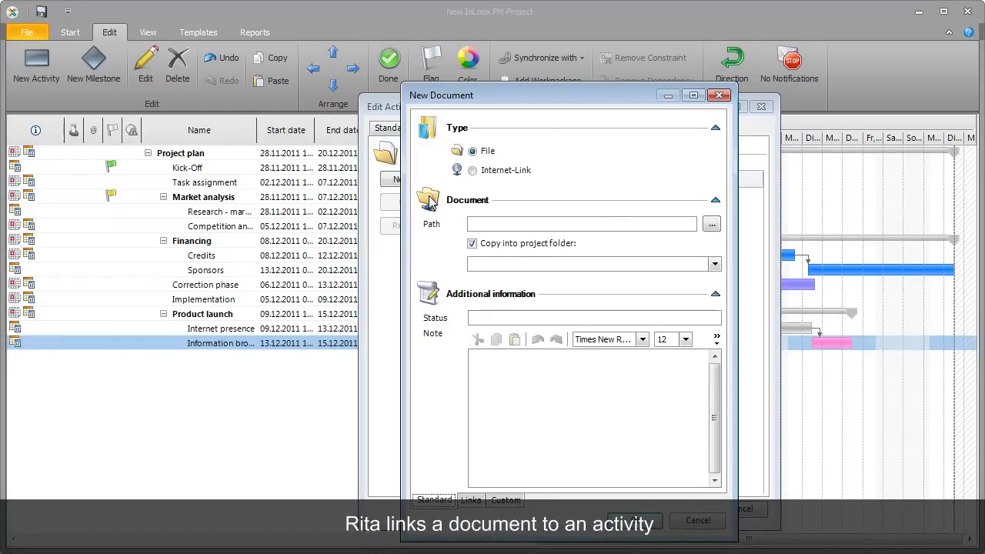
pyautogui.click(709, 227)
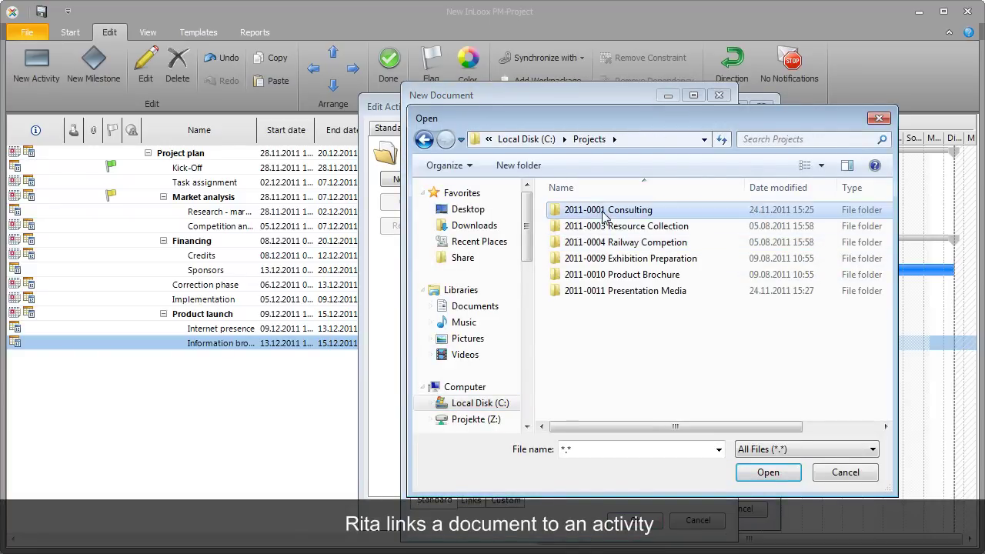
# Step: Attach Protocols.ppt from 2011-0001 Consulting\Protocols, copying it into the project's Protocols folder
pyautogui.doubleClick(605, 213)
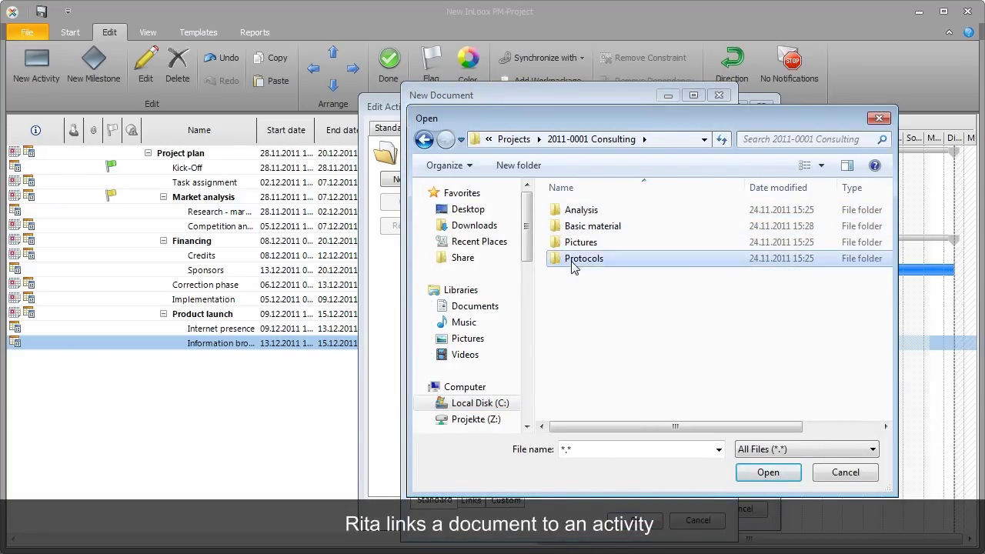
pyautogui.doubleClick(573, 260)
pyautogui.click(577, 215)
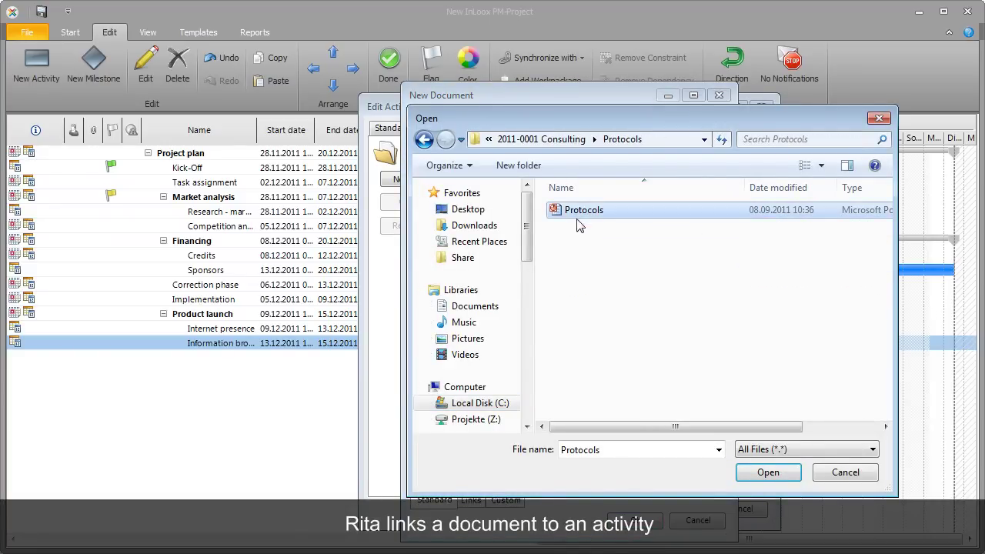
pyautogui.click(768, 472)
pyautogui.click(712, 264)
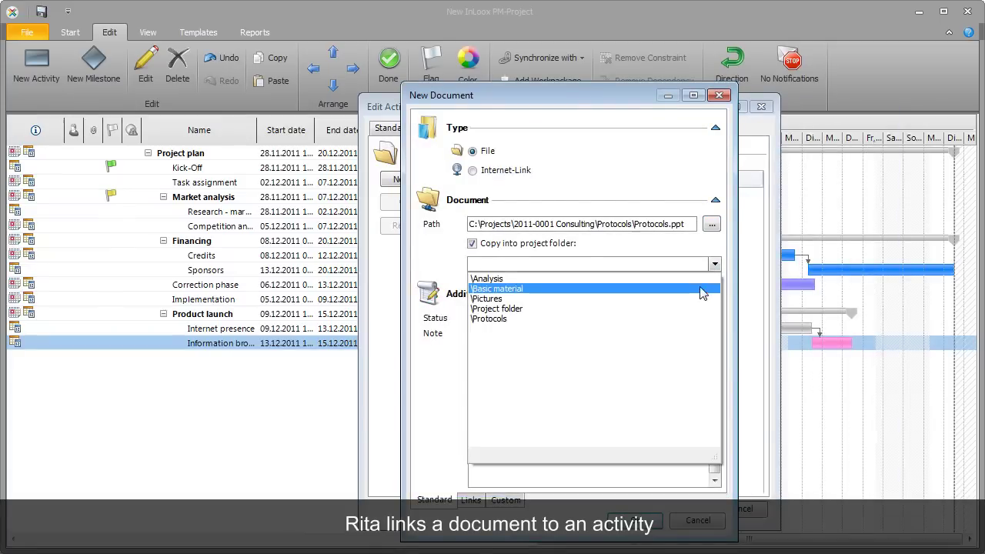
pyautogui.click(697, 319)
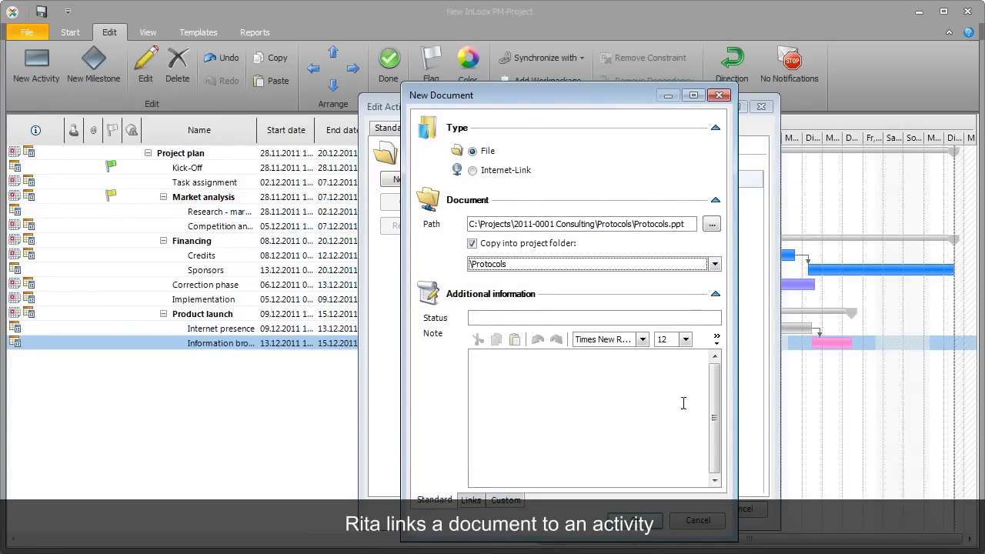
pyautogui.click(651, 521)
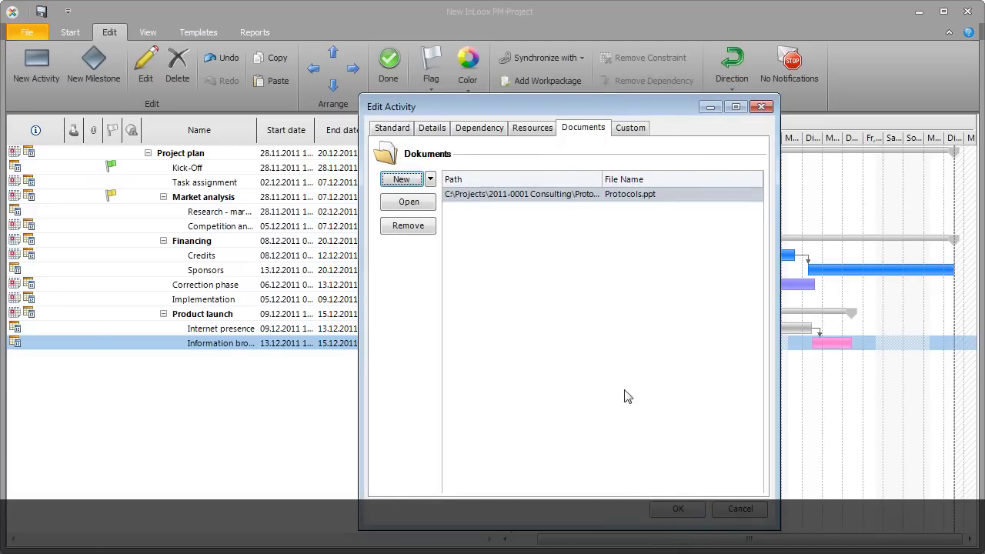
pyautogui.click(533, 128)
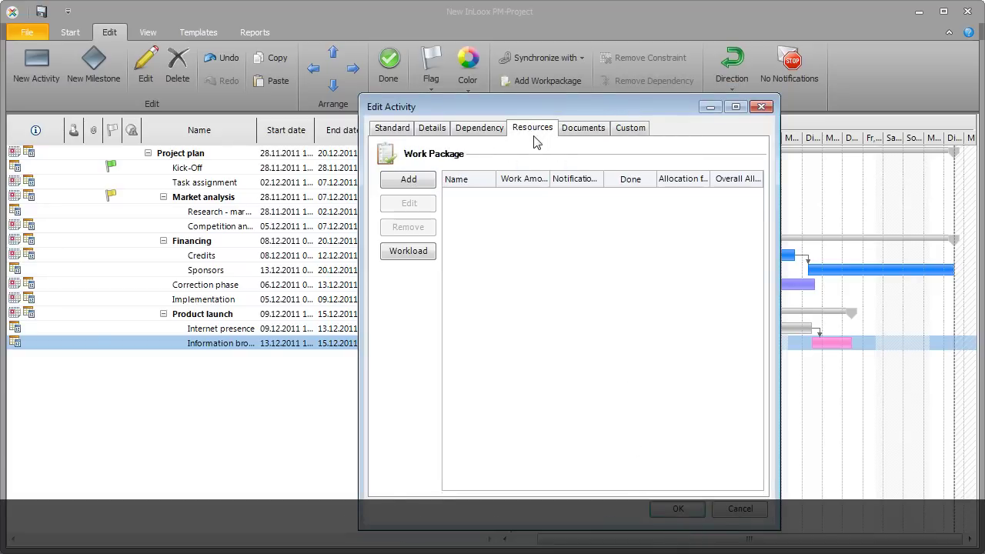
# Step: Assign an English-speaking contact, found with the English skill filter, as the first resource
pyautogui.click(423, 185)
pyautogui.click(661, 203)
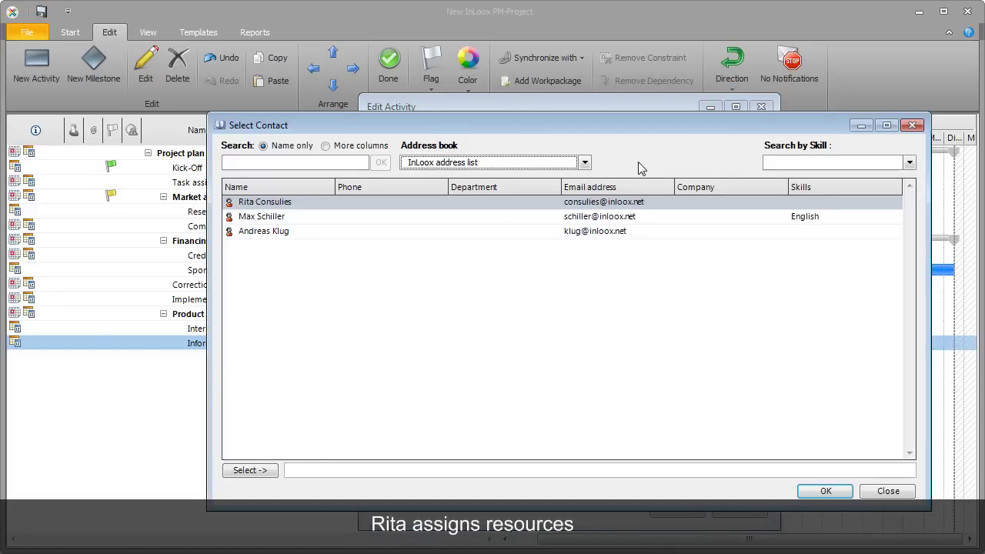
pyautogui.click(908, 162)
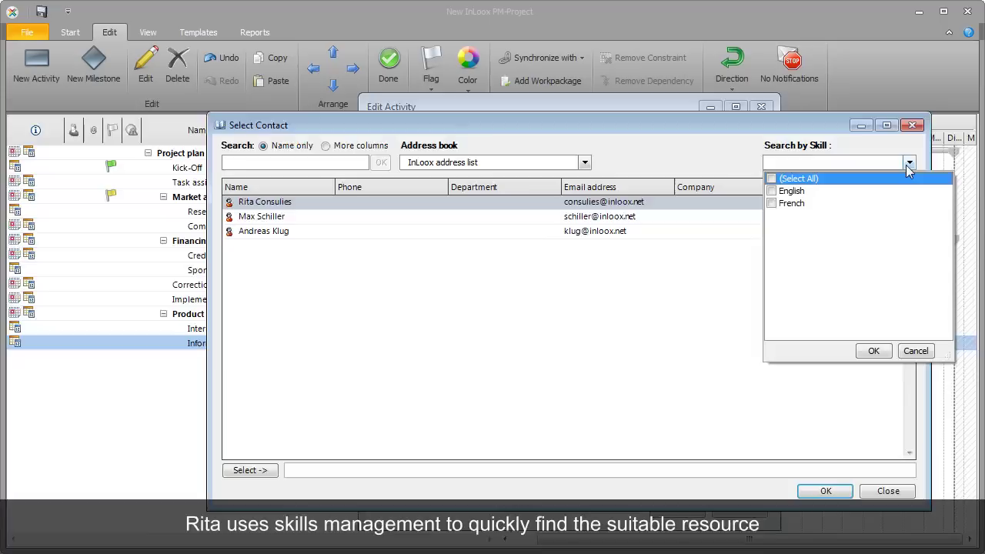
pyautogui.click(772, 192)
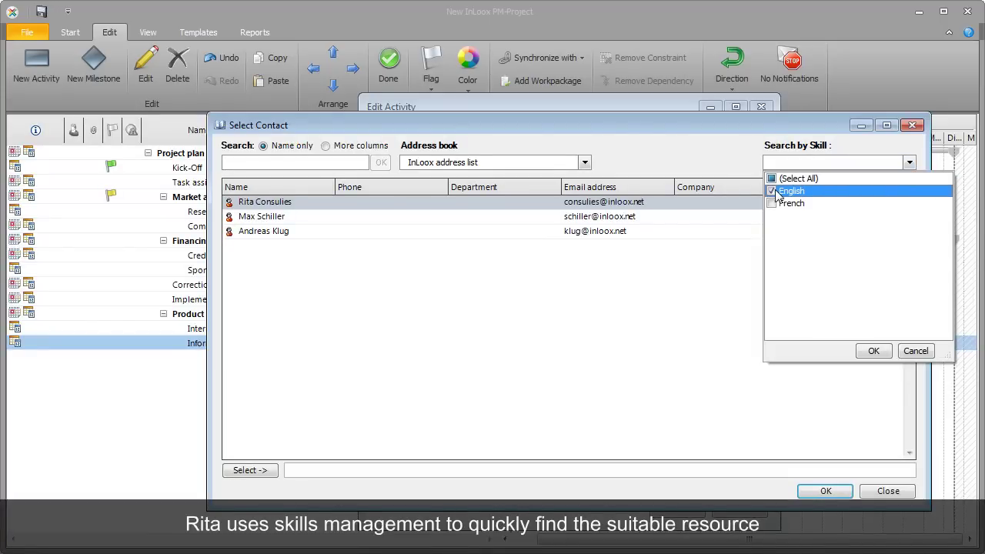
pyautogui.click(874, 351)
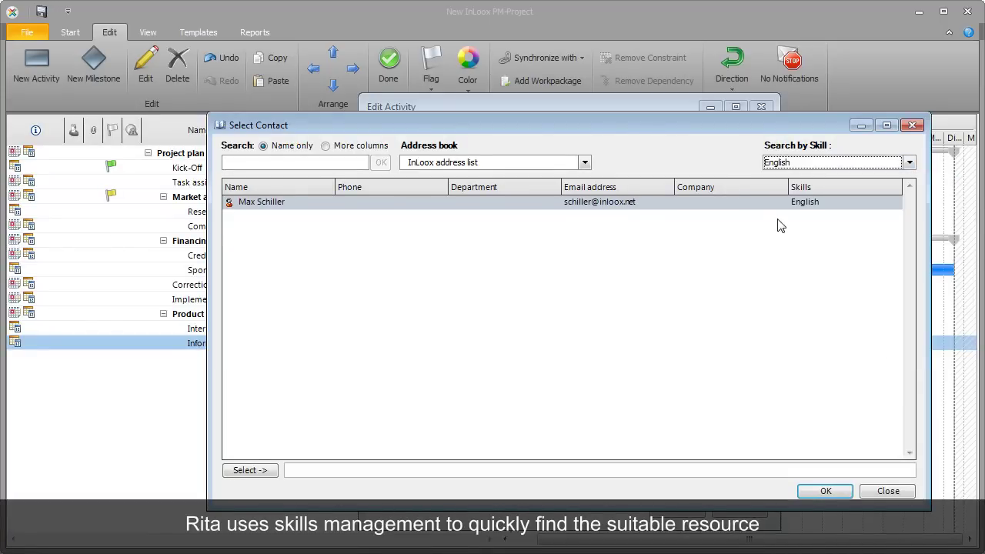
pyautogui.doubleClick(777, 199)
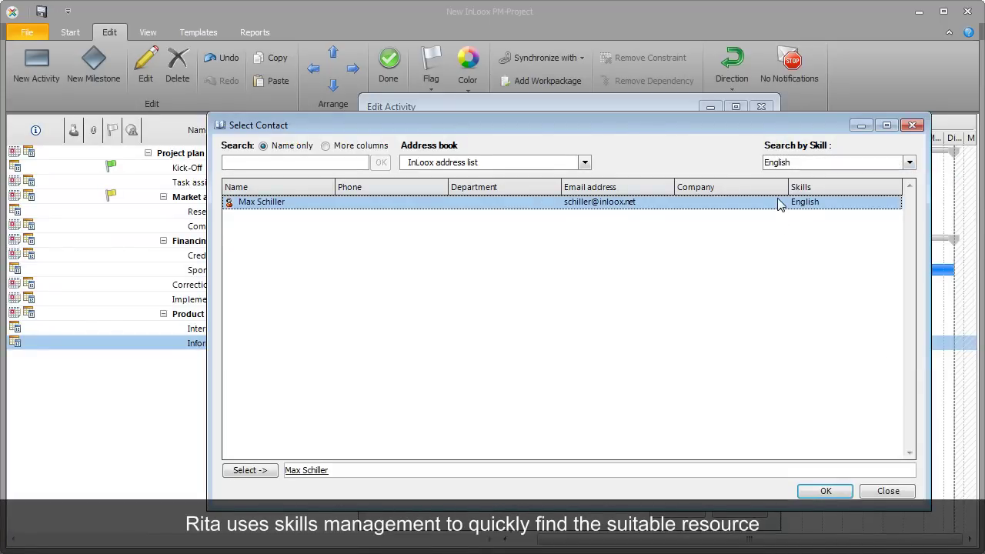
pyautogui.click(825, 490)
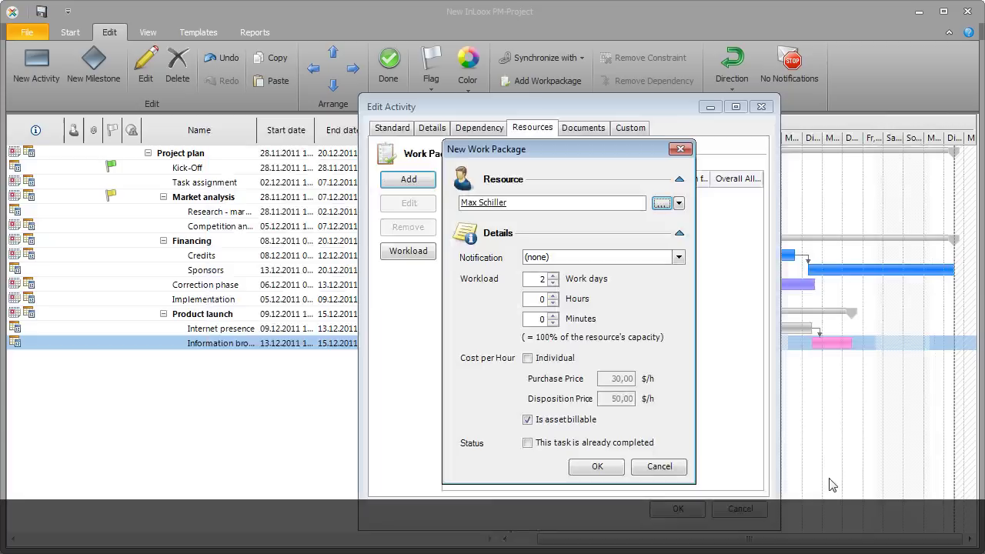
pyautogui.click(623, 471)
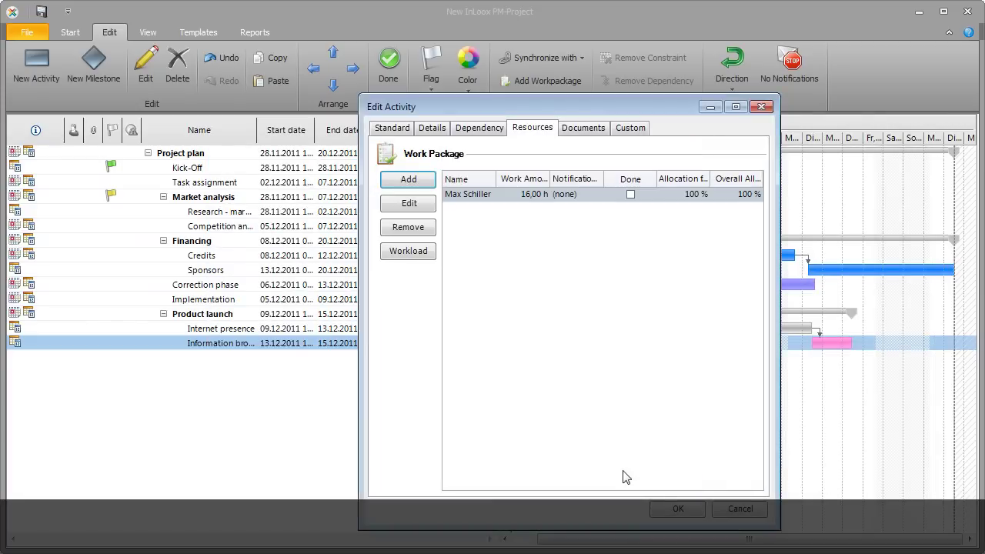
# Step: Add an Outlook contact as second resource: e-mail notification, 1 work day, 20 $/h individual price
pyautogui.click(410, 183)
pyautogui.click(662, 203)
pyautogui.click(564, 202)
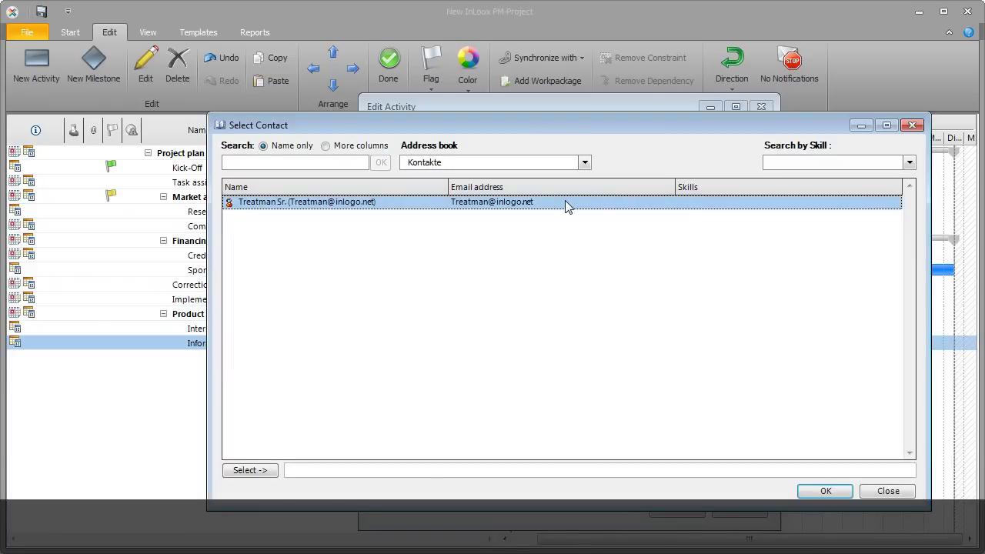
pyautogui.doubleClick(566, 202)
pyautogui.click(825, 491)
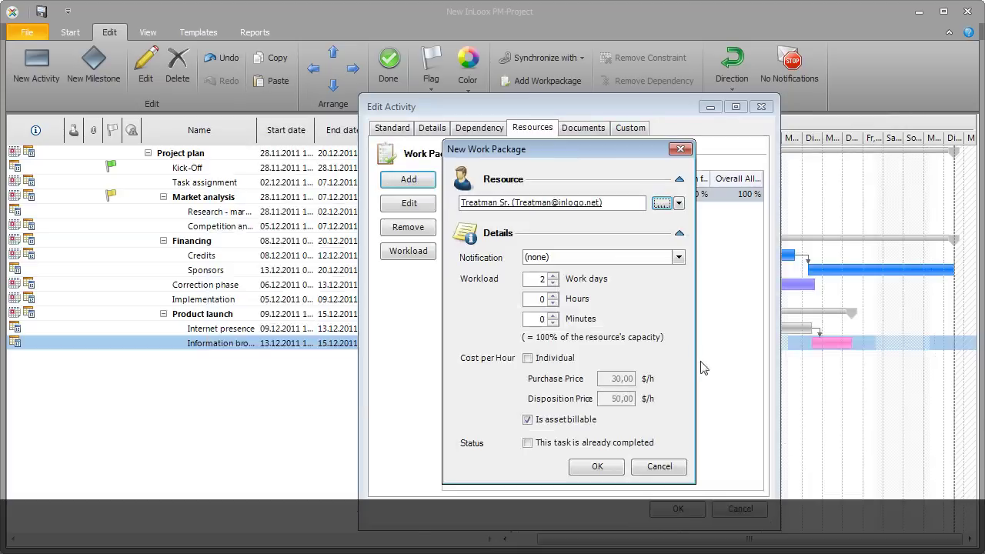
pyautogui.click(675, 260)
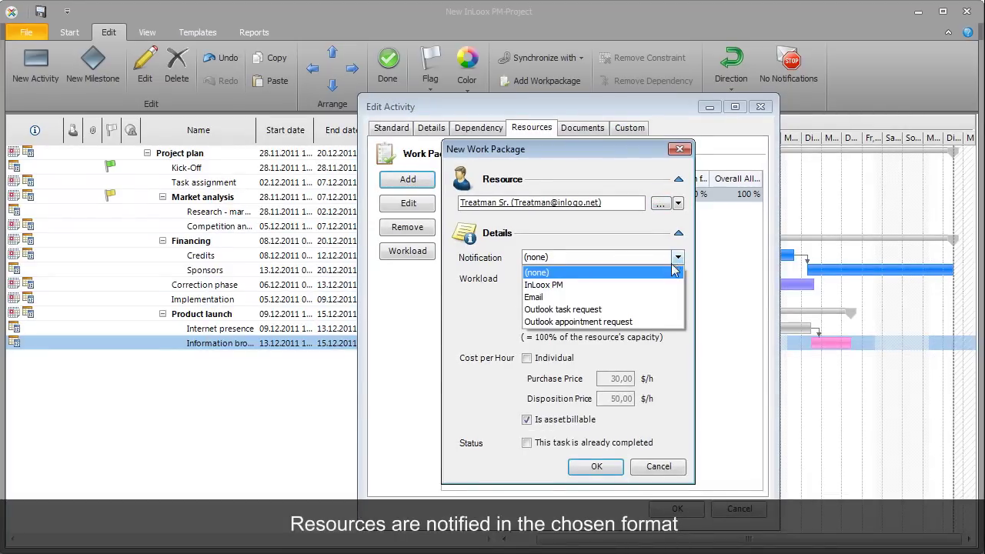
pyautogui.click(669, 297)
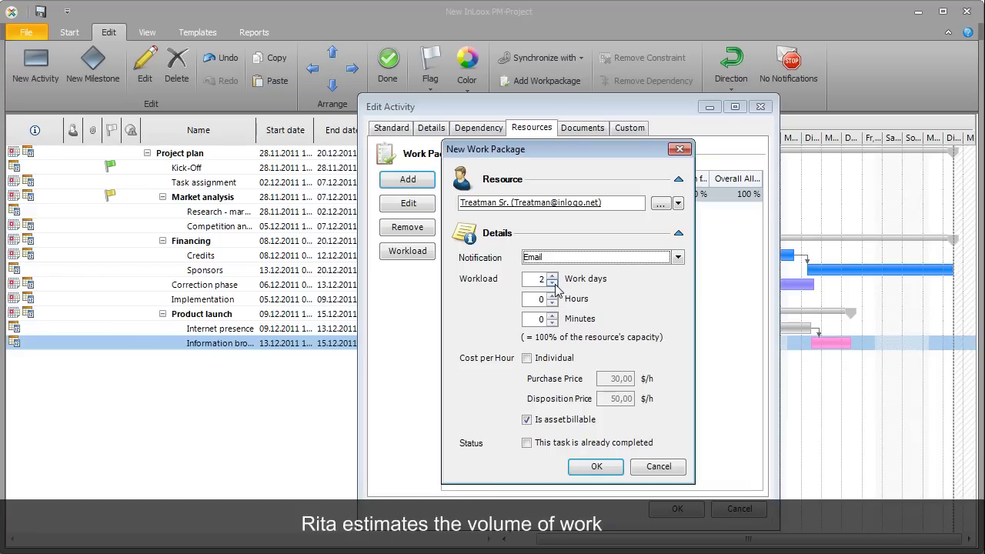
pyautogui.click(552, 284)
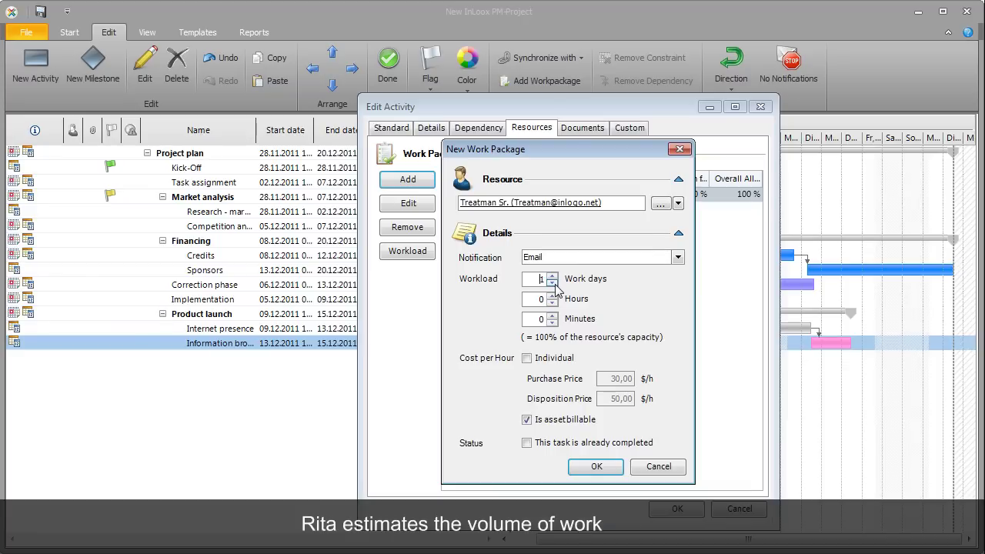
pyautogui.click(527, 358)
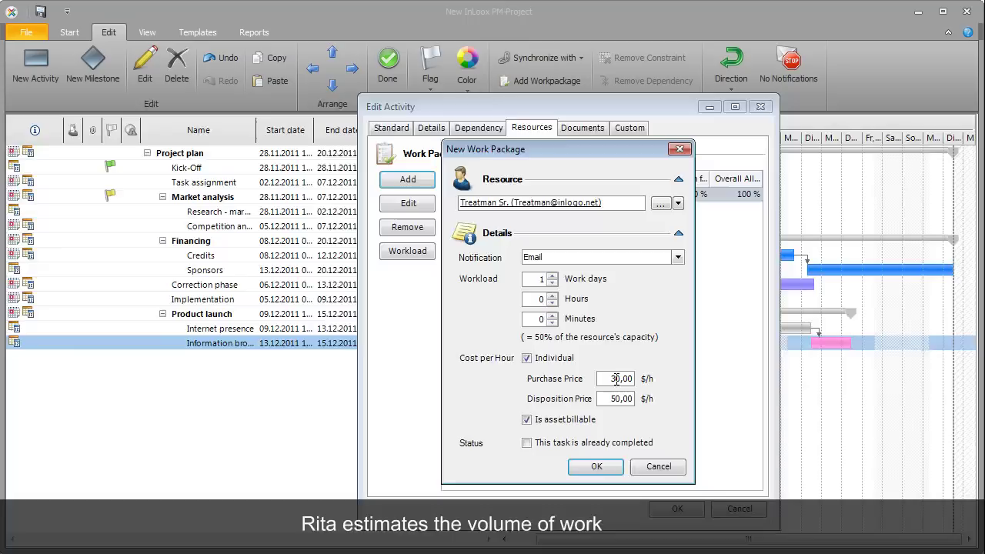
pyautogui.write('2')
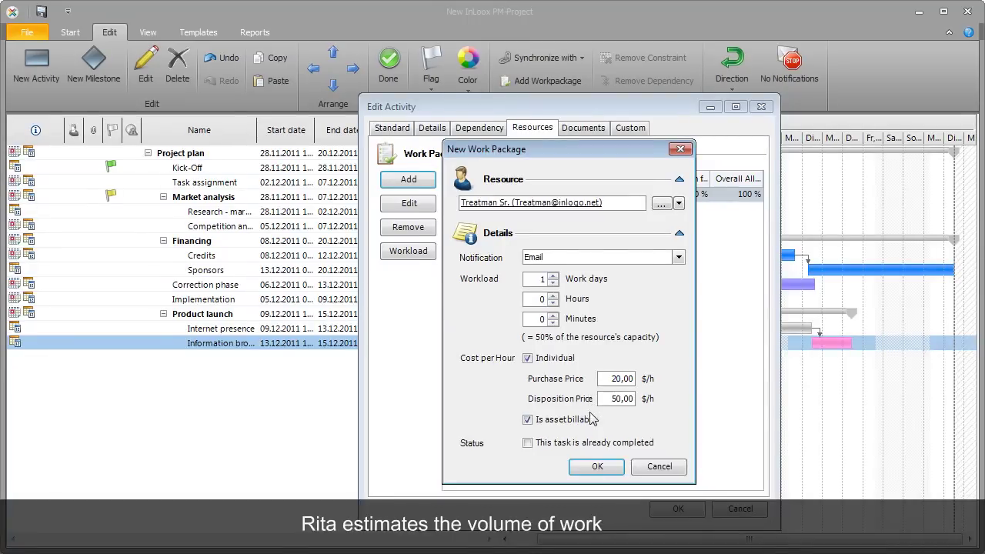
pyautogui.click(597, 467)
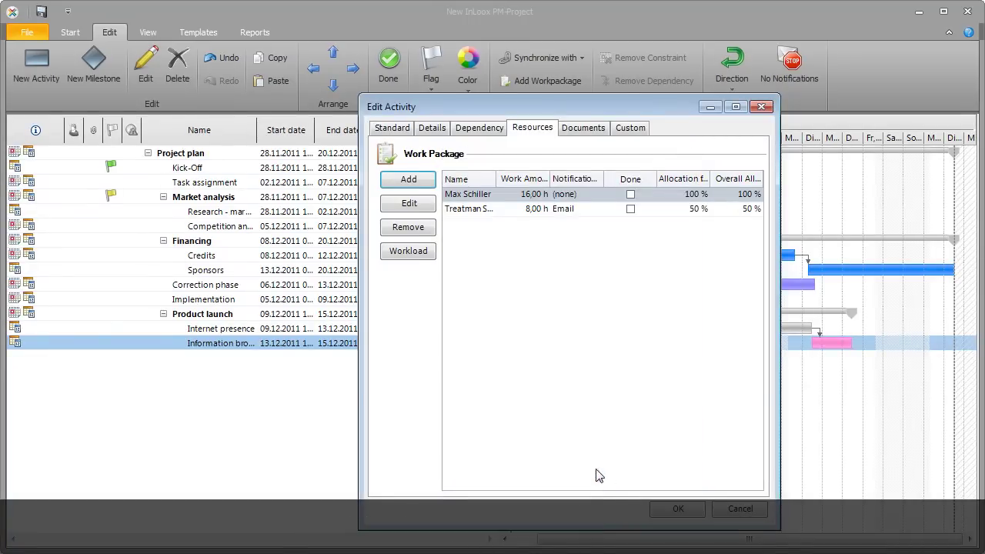
pyautogui.click(668, 510)
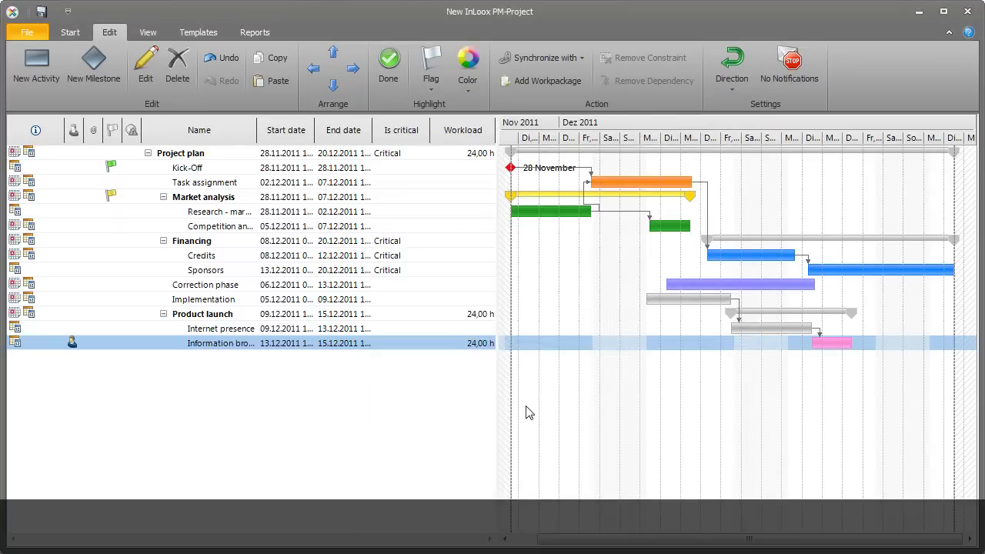
# Step: Show resource utilization across all projects, zoomed to days, at the Information brochure work package
pyautogui.click(154, 34)
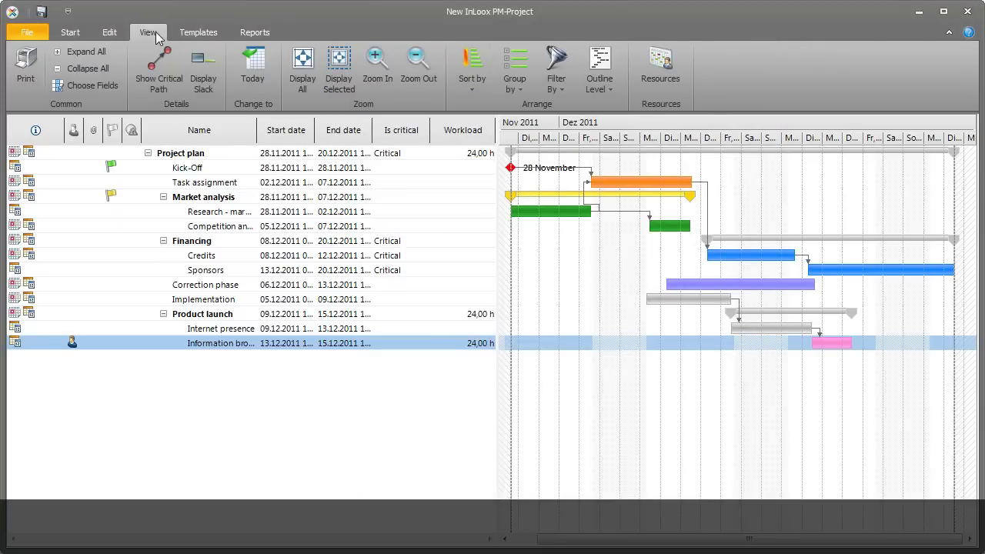
pyautogui.click(658, 84)
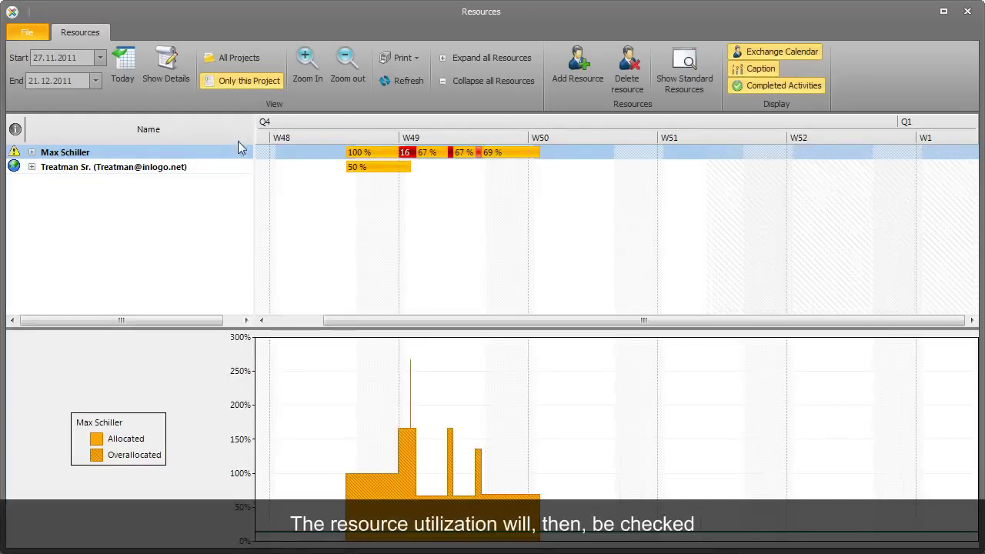
pyautogui.click(31, 151)
pyautogui.click(224, 59)
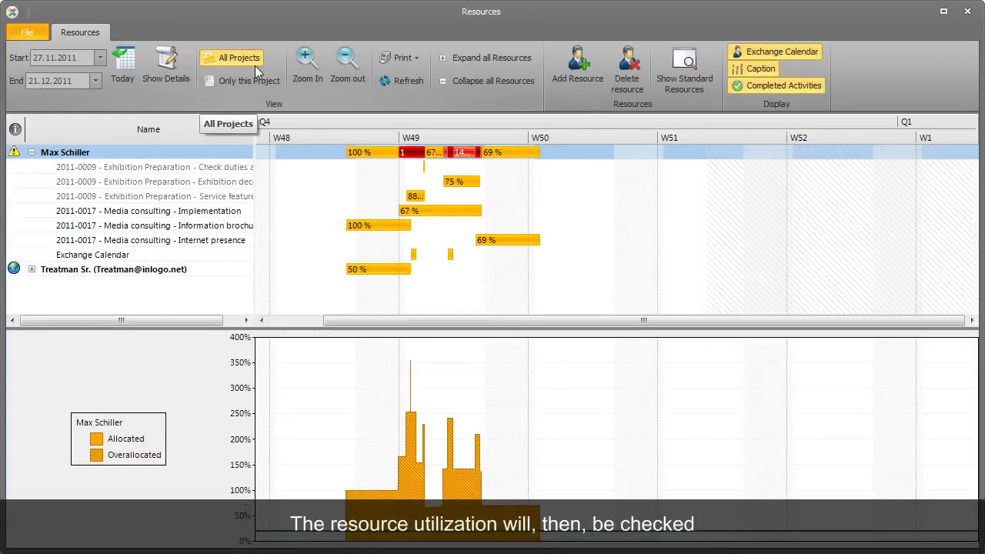
pyautogui.click(302, 77)
pyautogui.click(300, 77)
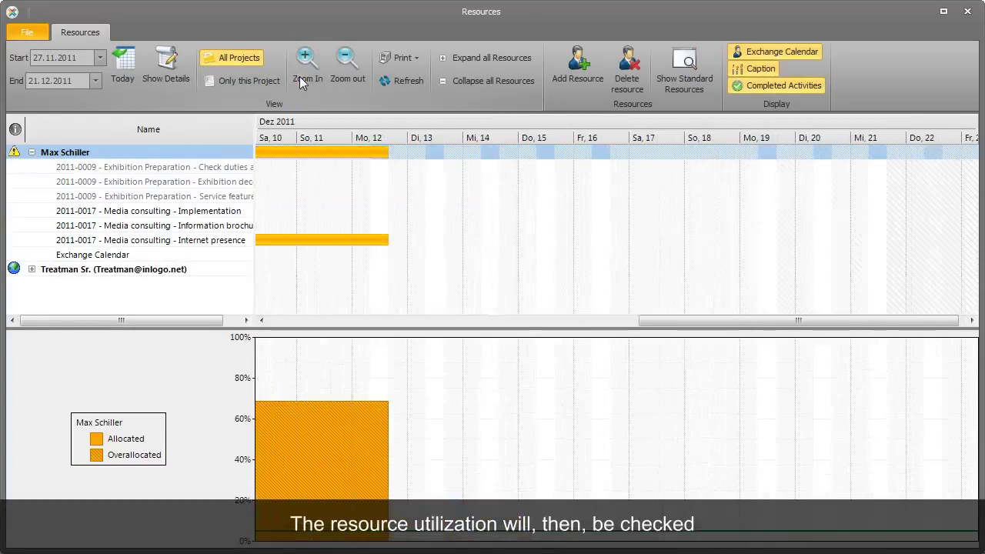
pyautogui.click(206, 228)
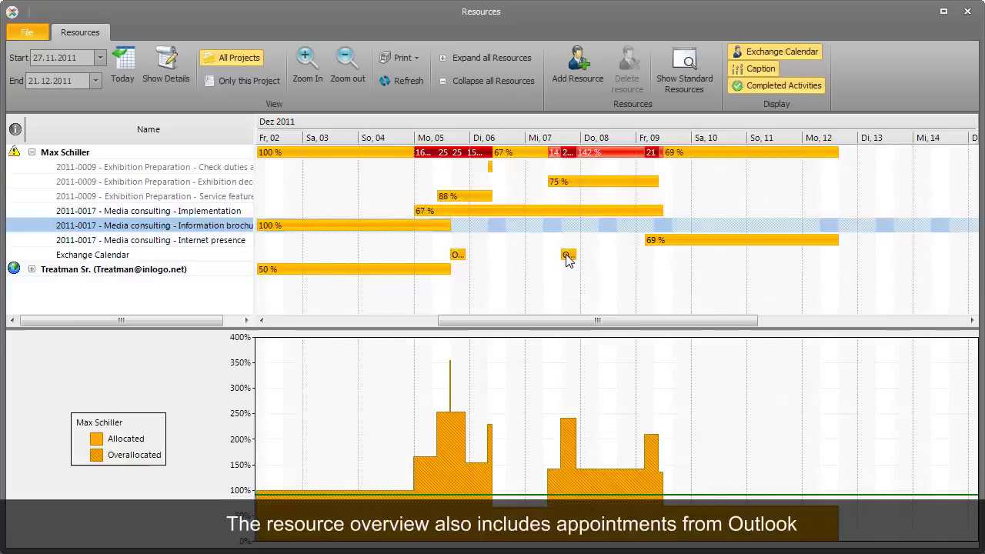
pyautogui.moveTo(568, 257)
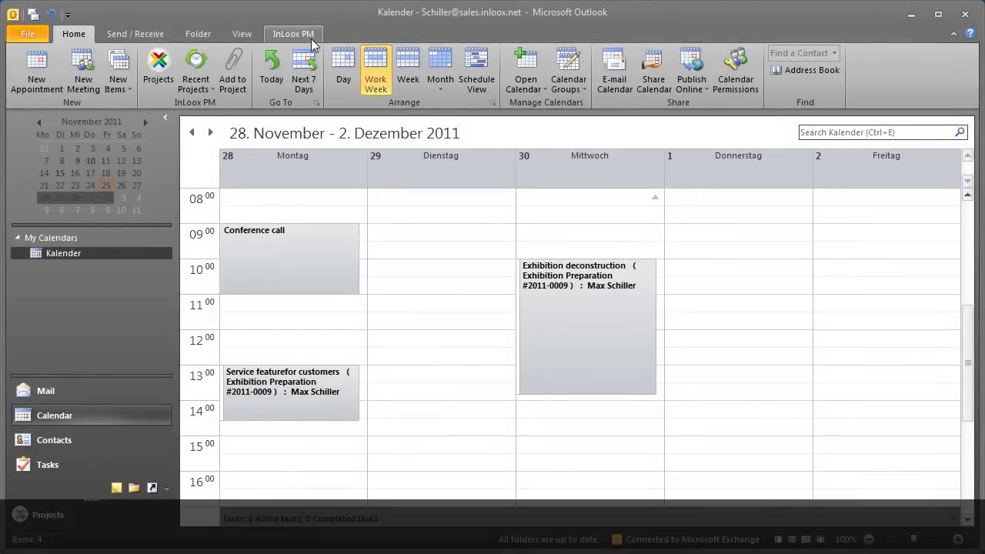
# Step: Show my open work packages in the InLoox list, sorted by end date with the latest first
pyautogui.click(311, 40)
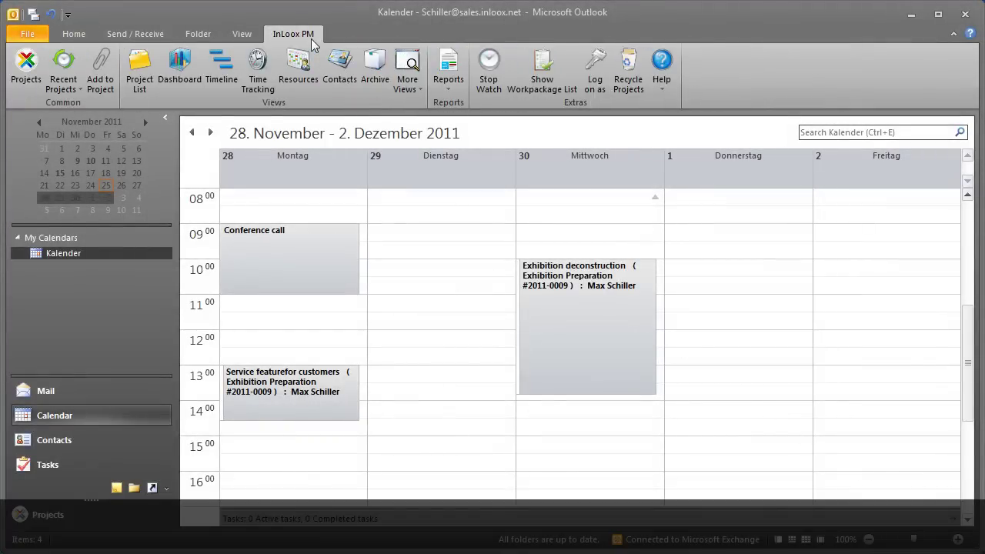
pyautogui.click(527, 80)
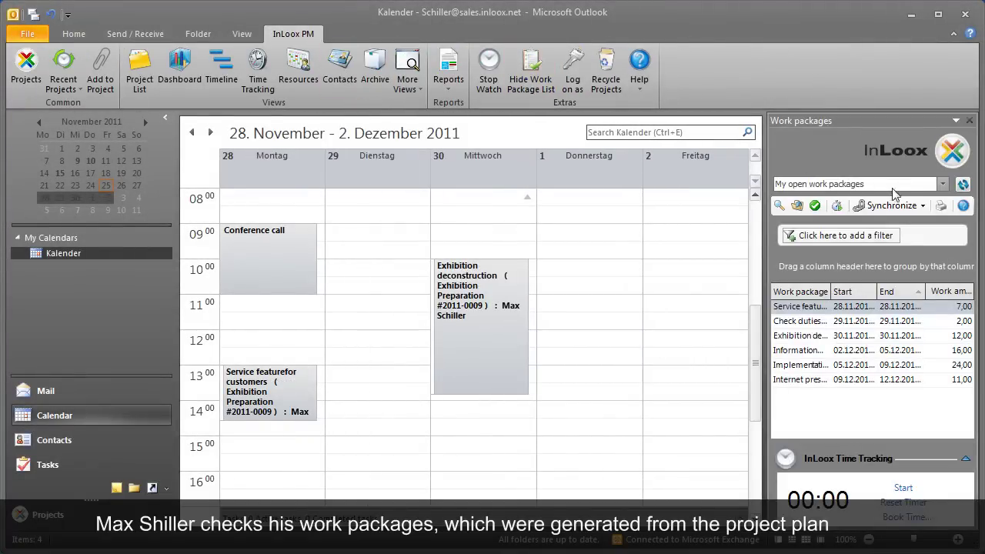
pyautogui.click(941, 185)
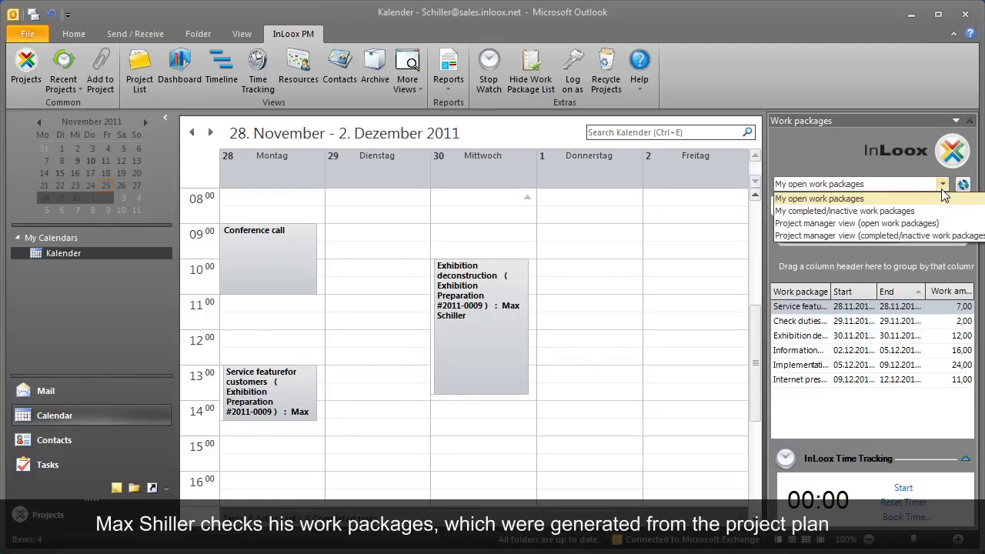
pyautogui.click(942, 194)
pyautogui.click(912, 294)
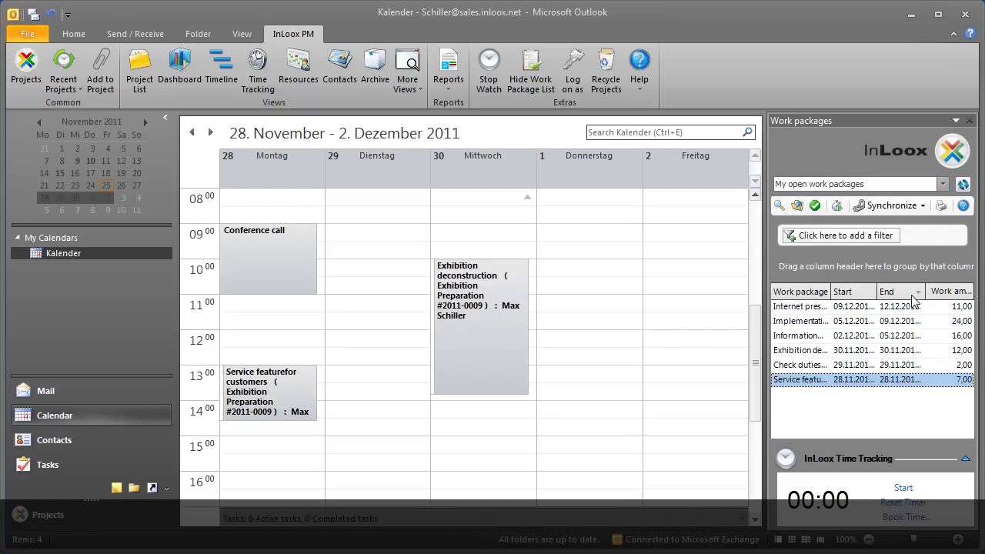
# Step: Sync the Check duties work package to Outlook as an appointment on Tuesday 29, 13:30–15:30
pyautogui.click(905, 366)
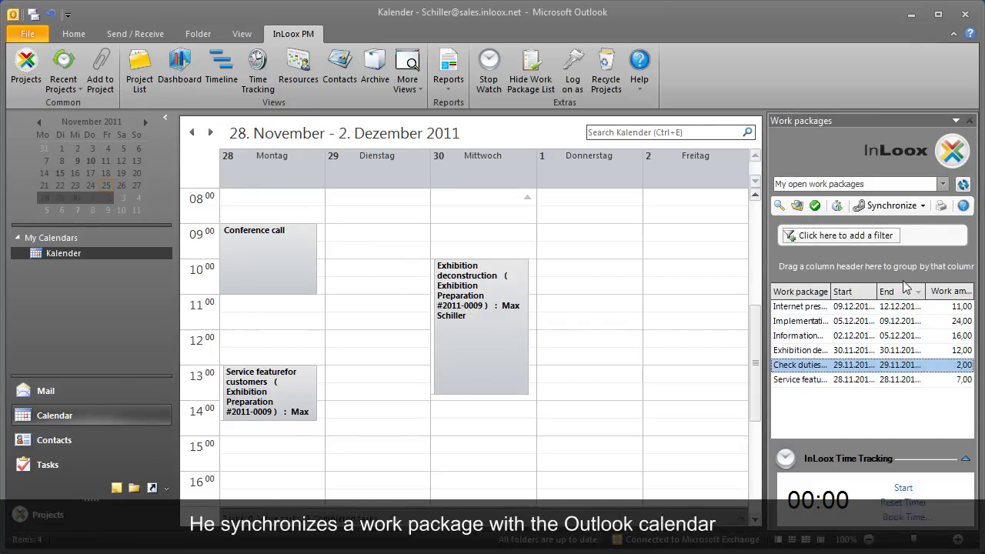
pyautogui.click(892, 205)
pyautogui.click(905, 239)
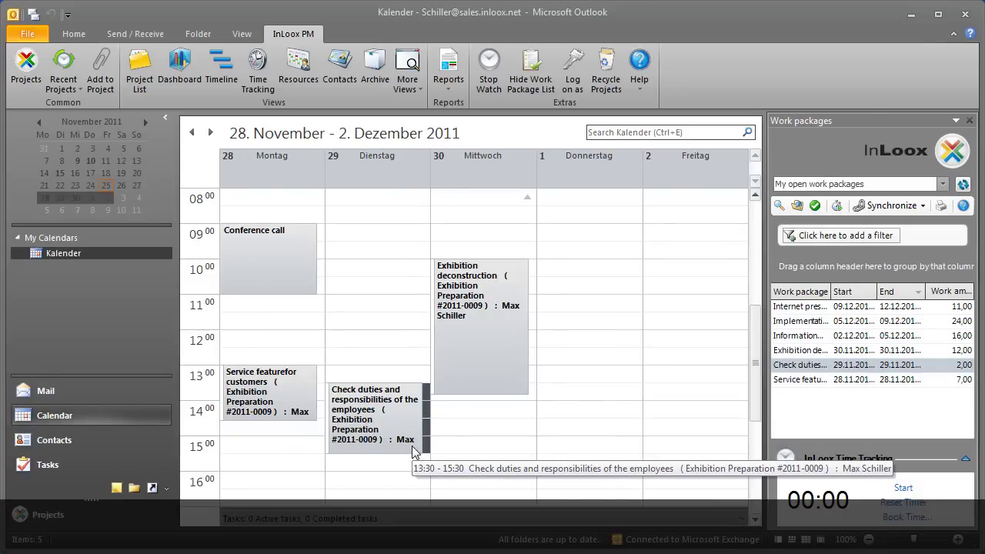
pyautogui.click(307, 282)
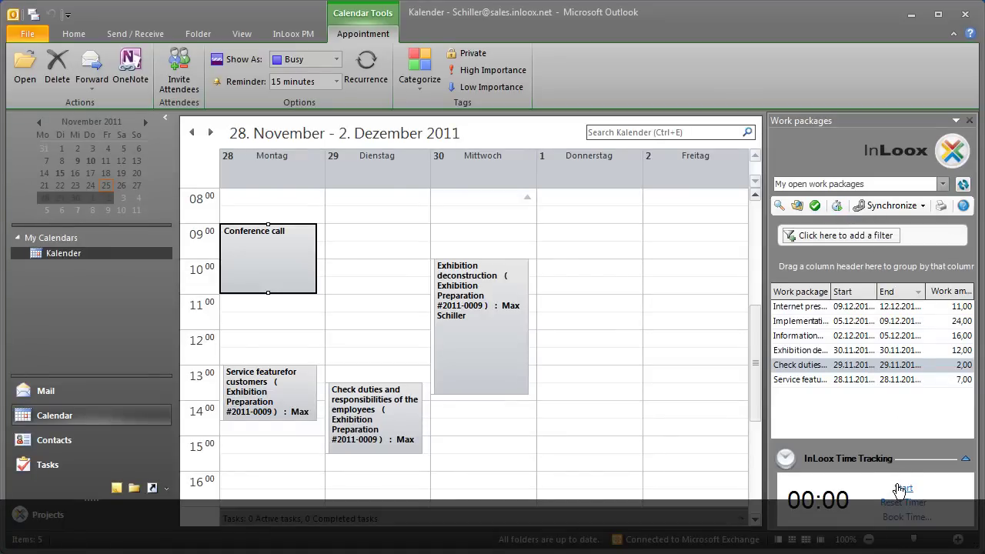
# Step: Stopwatch-time the work and book 00:28 to 2011-0017 Media consulting as 'Service call'
pyautogui.click(900, 489)
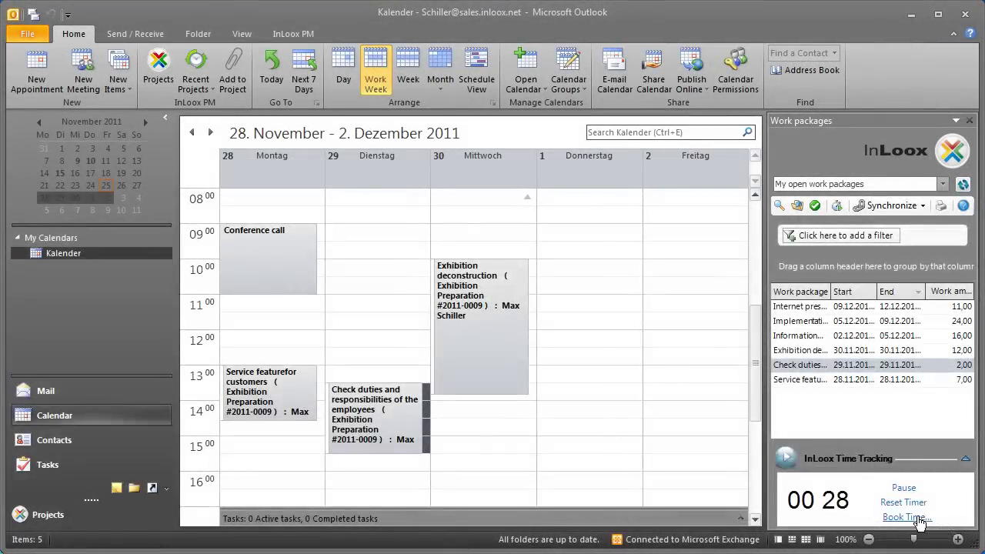
pyautogui.click(918, 518)
pyautogui.click(697, 233)
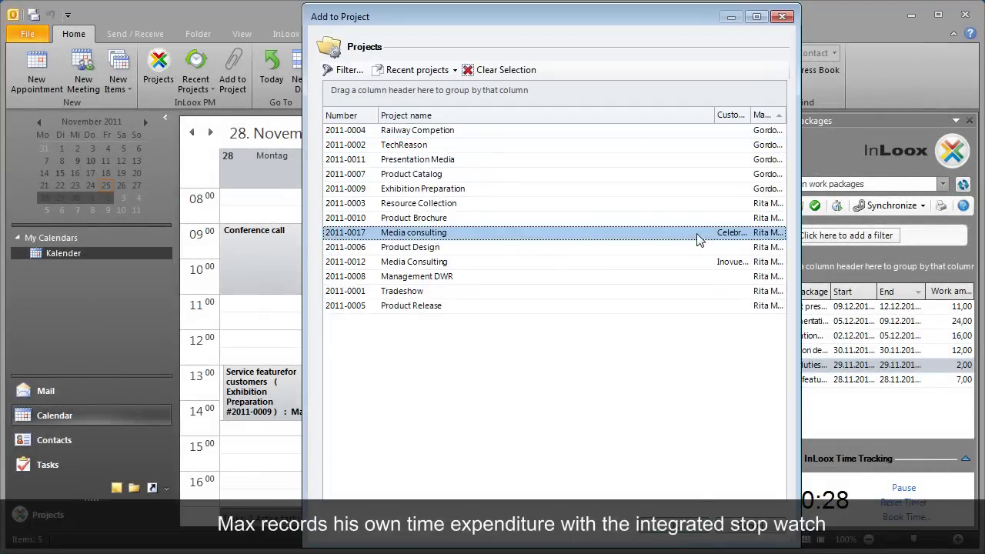
pyautogui.click(655, 527)
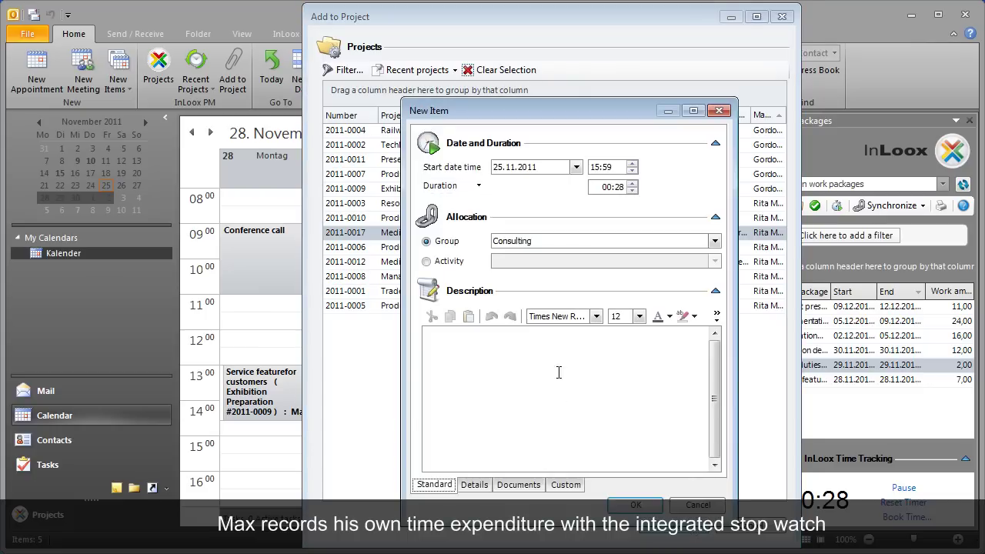
pyautogui.click(558, 356)
pyautogui.write('Service call')
pyautogui.click(635, 504)
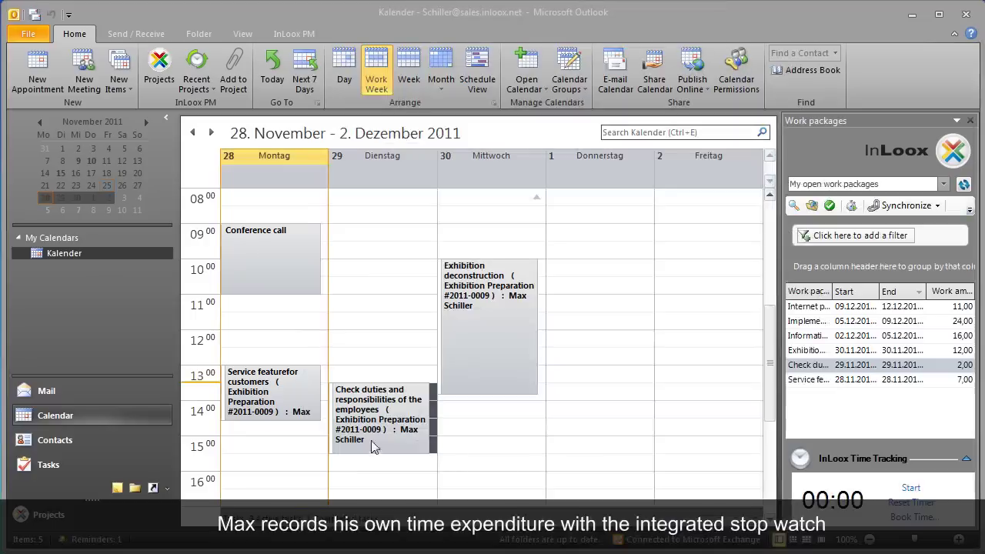
pyautogui.click(118, 397)
# Step: File the [2011-0012] Media Consulting progress report email into project 2011-0017 Media consulting
pyautogui.click(216, 209)
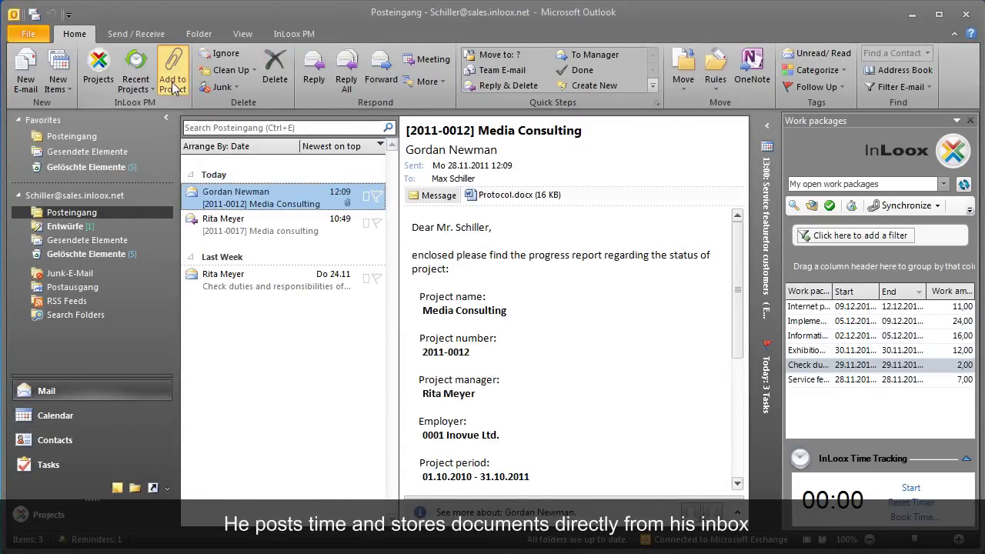
pyautogui.click(173, 85)
pyautogui.click(388, 240)
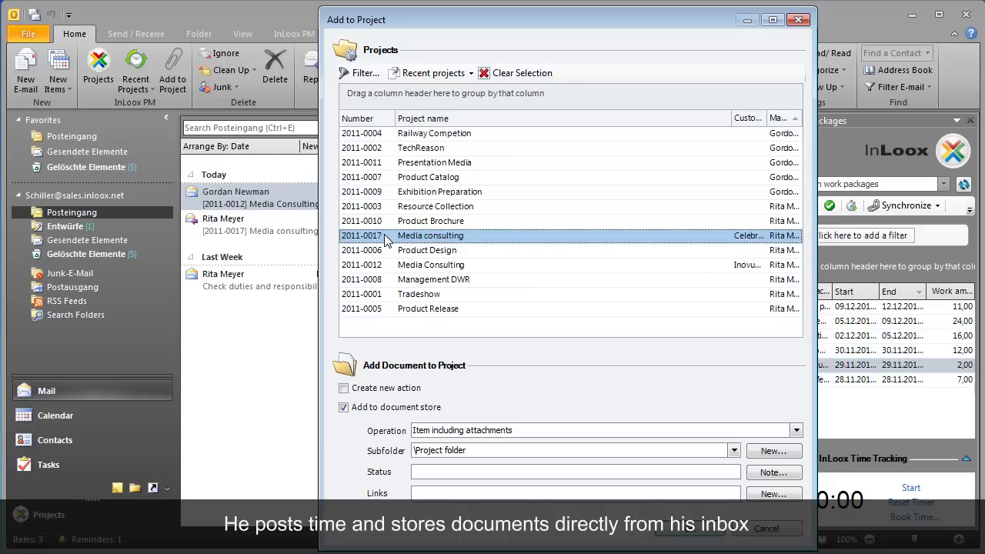
pyautogui.click(680, 531)
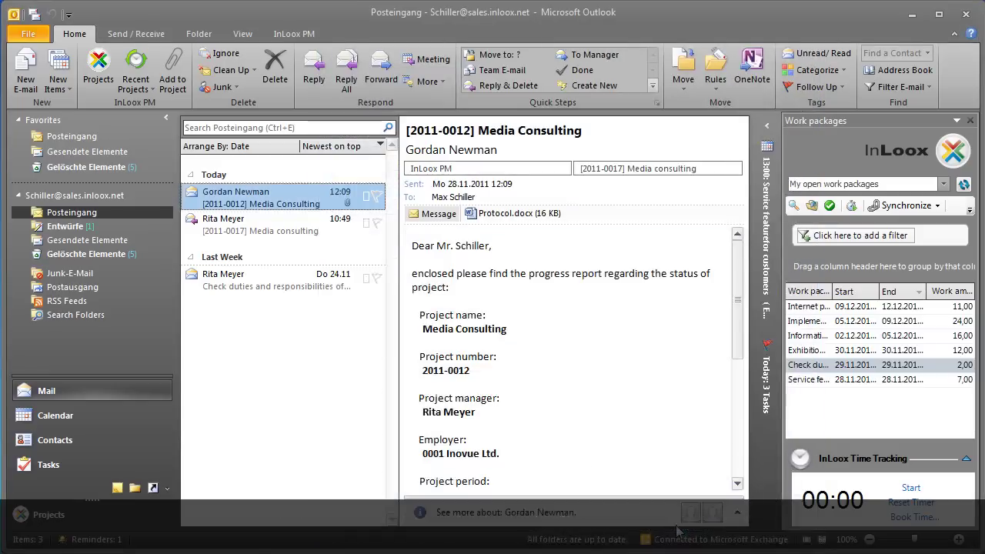
# Step: Start a new e-mail linked to Media consulting and insert the Project meeting template
pyautogui.click(25, 82)
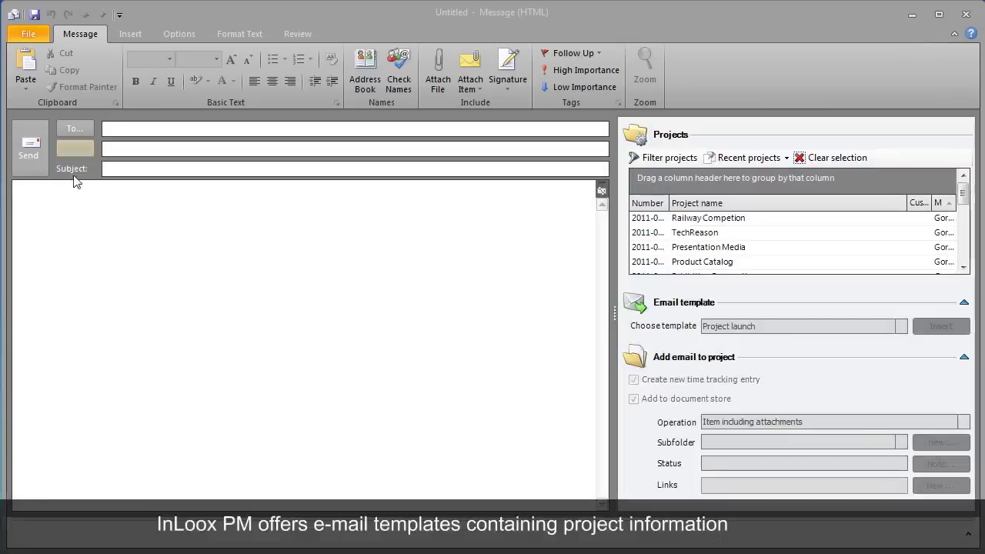
pyautogui.moveTo(961, 196); pyautogui.dragTo(961, 214)
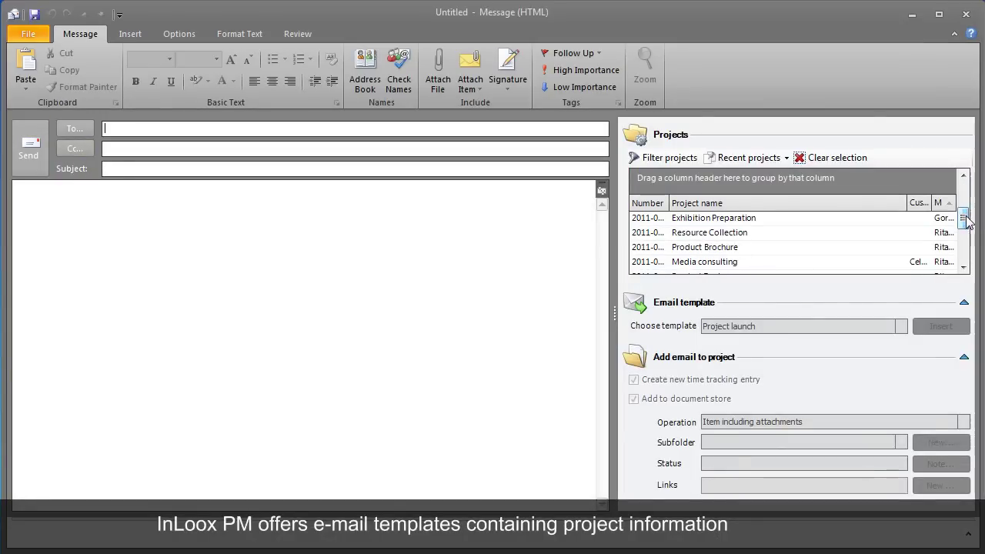
pyautogui.click(905, 264)
pyautogui.click(900, 326)
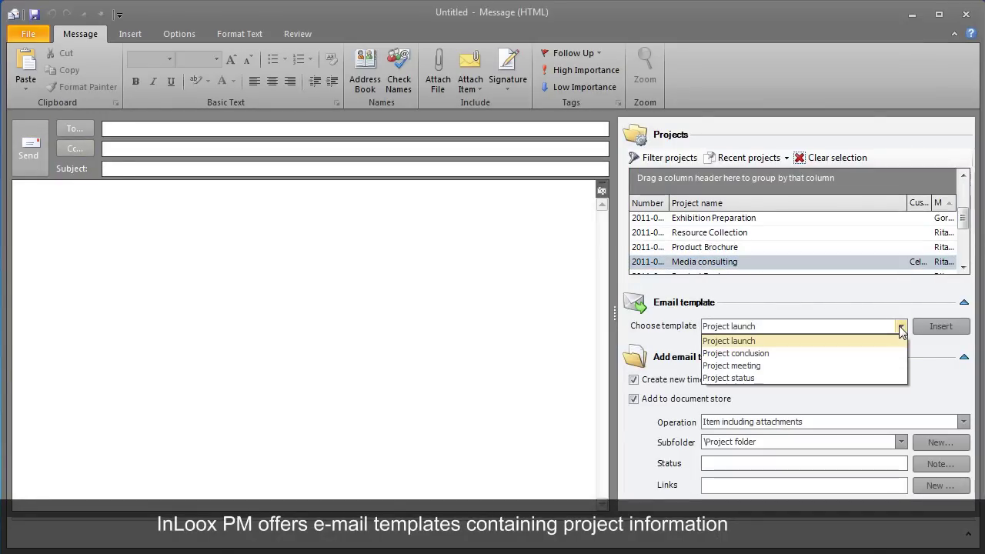
pyautogui.click(877, 365)
pyautogui.click(928, 332)
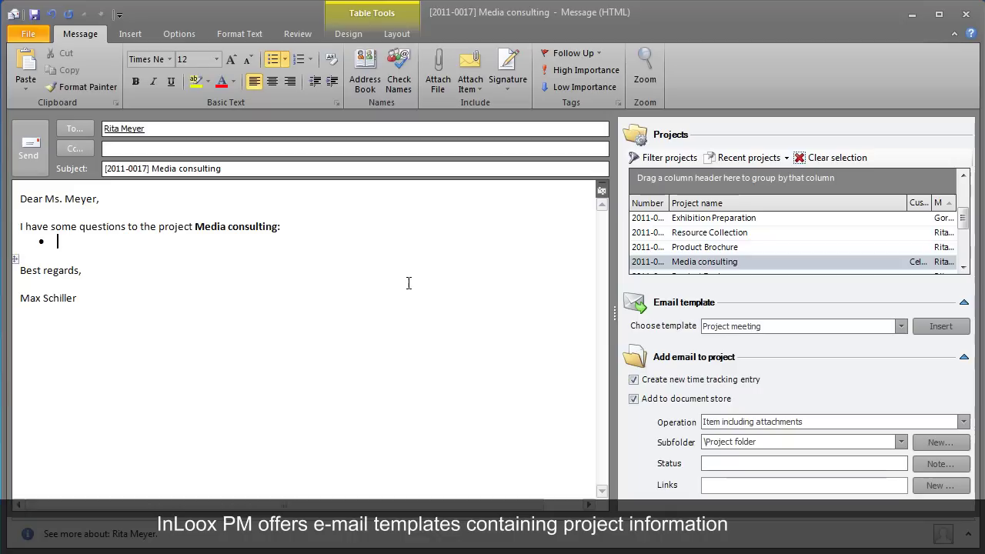
# Step: Add two bullet questions about last year's analysis and other corrections, then send the e-mail
pyautogui.write('Are the analysis from t')
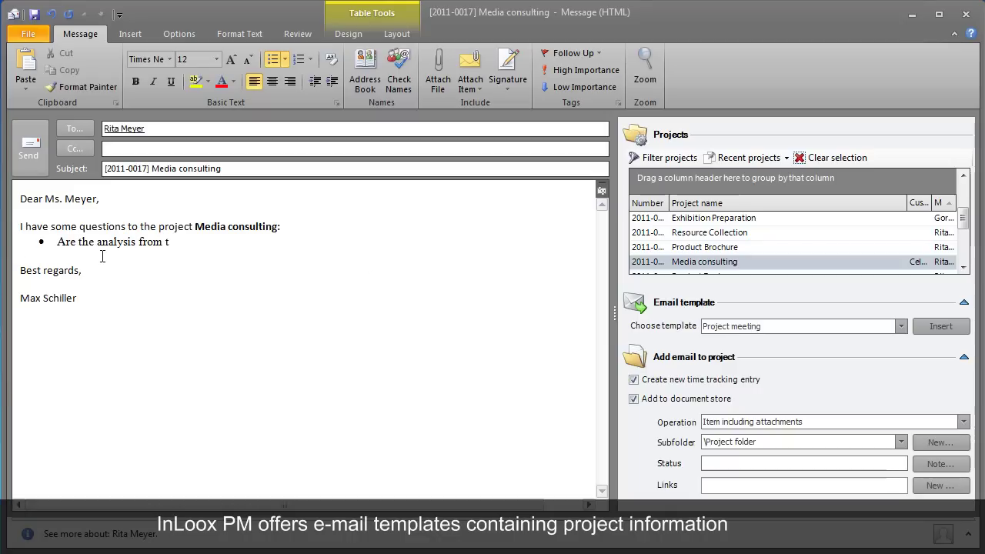
pyautogui.write('he last year actual?')
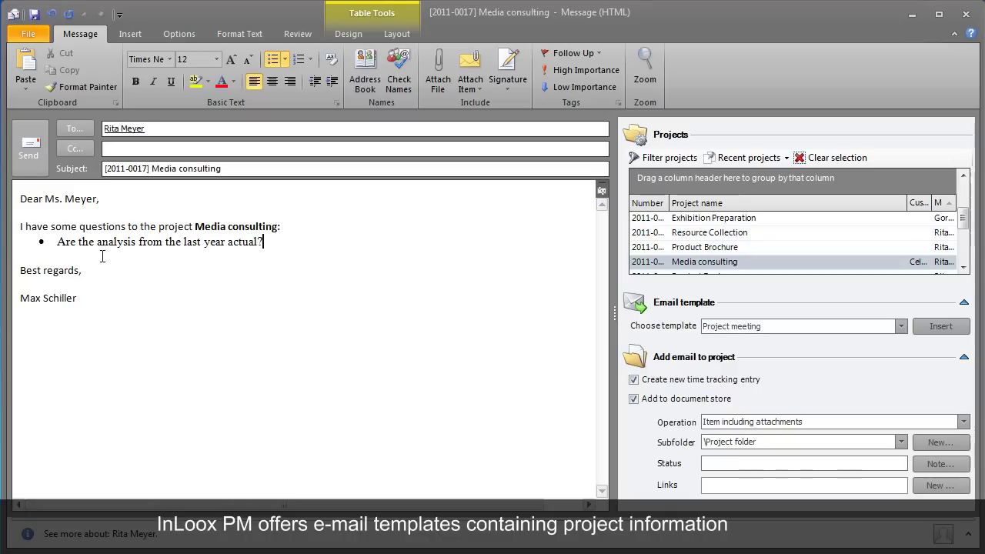
pyautogui.press('Return')
pyautogui.write('Are there')
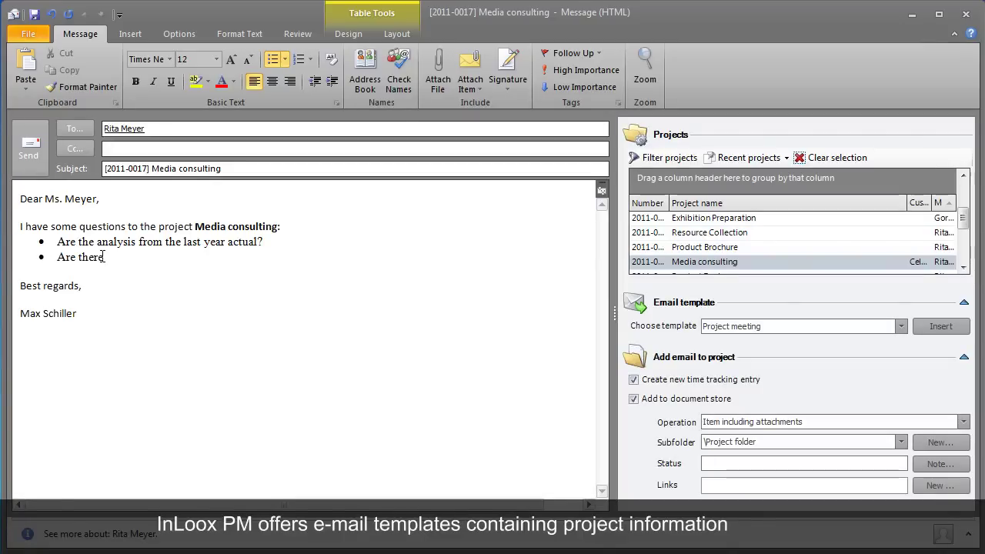
pyautogui.write(' any other corre')
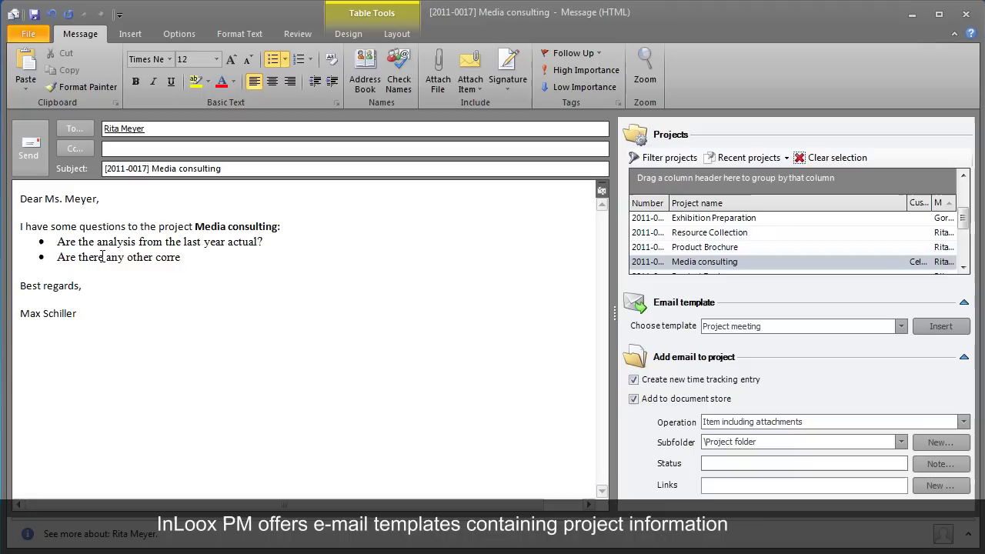
pyautogui.write('ctions for the project?')
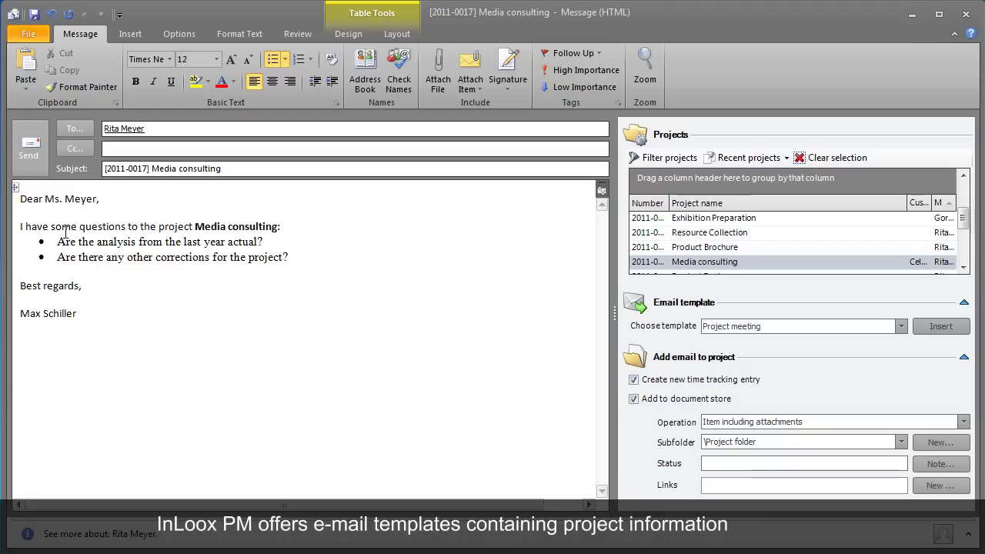
pyautogui.click(31, 150)
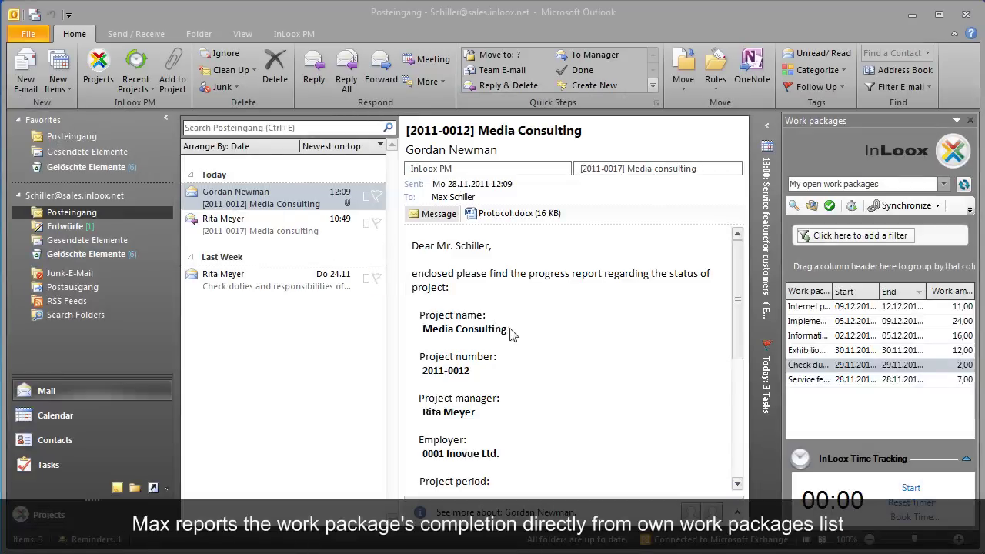
# Step: Mark the Check duties and responsibilities of the employees work package as completed
pyautogui.doubleClick(807, 367)
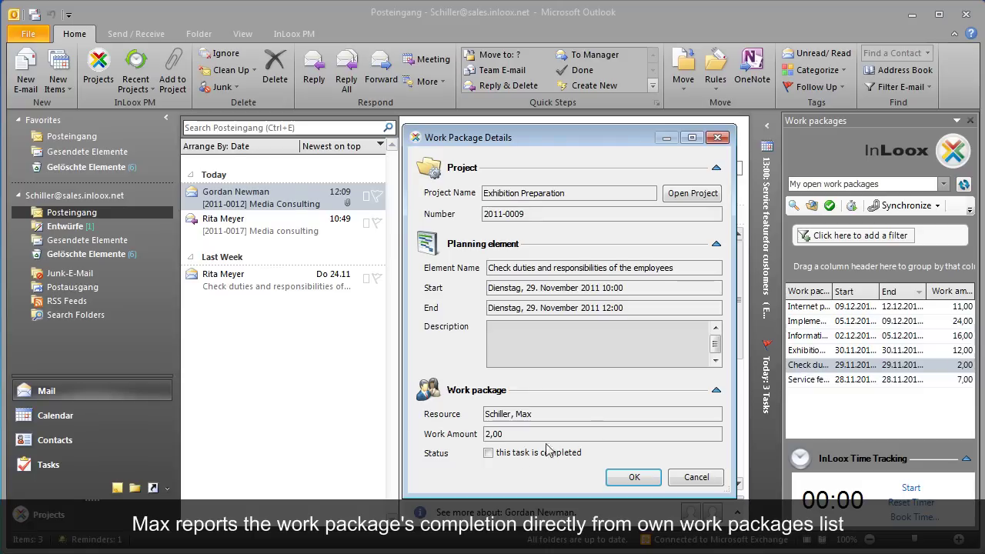
pyautogui.click(488, 452)
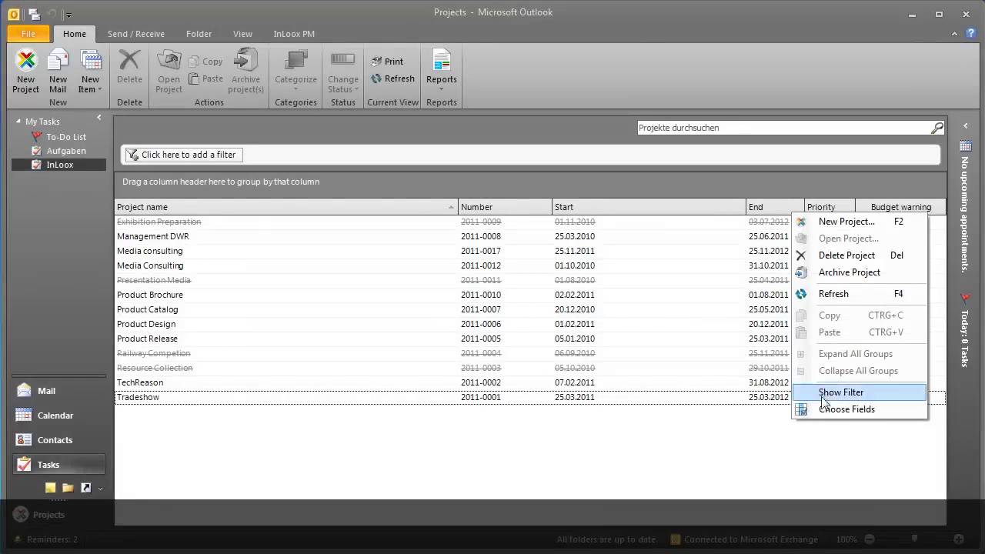
# Step: Add a Manager column to the project list and group the projects by Status
pyautogui.click(825, 409)
pyautogui.moveTo(933, 224)
pyautogui.mouseDown()
pyautogui.moveTo(933, 292)
pyautogui.moveTo(789, 306)
pyautogui.moveTo(588, 232)
pyautogui.moveTo(579, 215)
pyautogui.mouseUp()
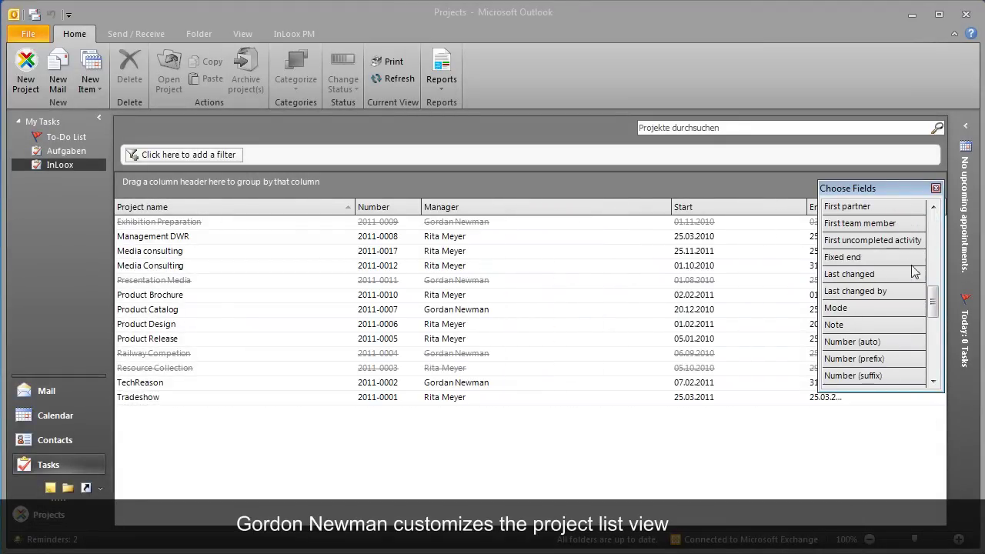
pyautogui.moveTo(922, 292); pyautogui.dragTo(931, 312)
pyautogui.scroll(-5, 880, 292)
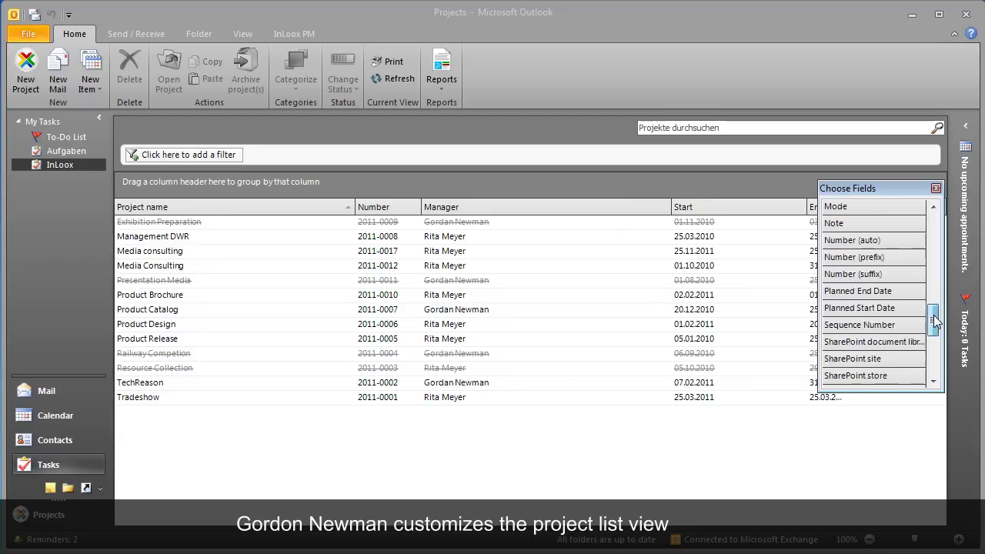
pyautogui.moveTo(880, 276); pyautogui.dragTo(343, 185)
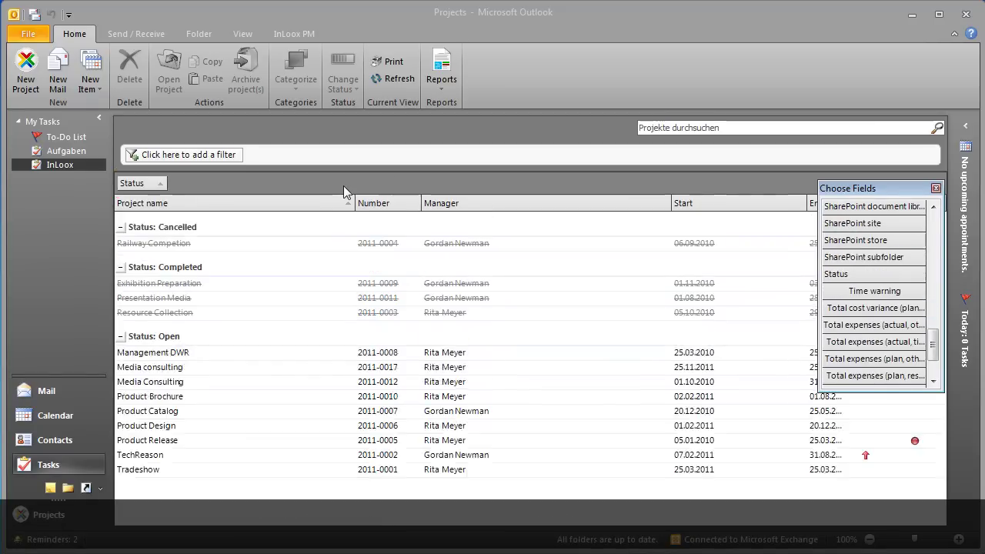
pyautogui.click(936, 189)
# Step: Filter the projects to customer name Celebrity Ltd., then remove the filter again
pyautogui.click(185, 154)
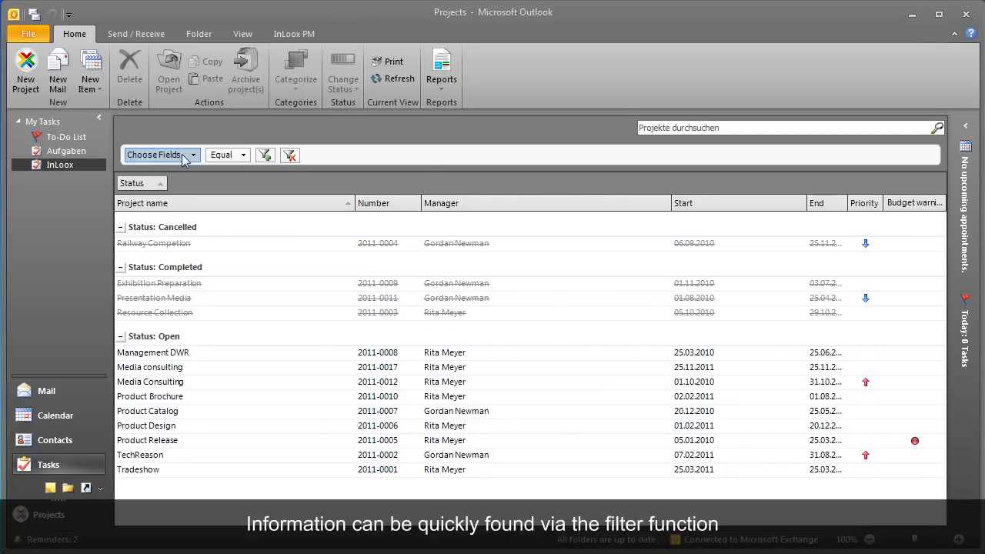
pyautogui.click(193, 155)
pyautogui.click(180, 466)
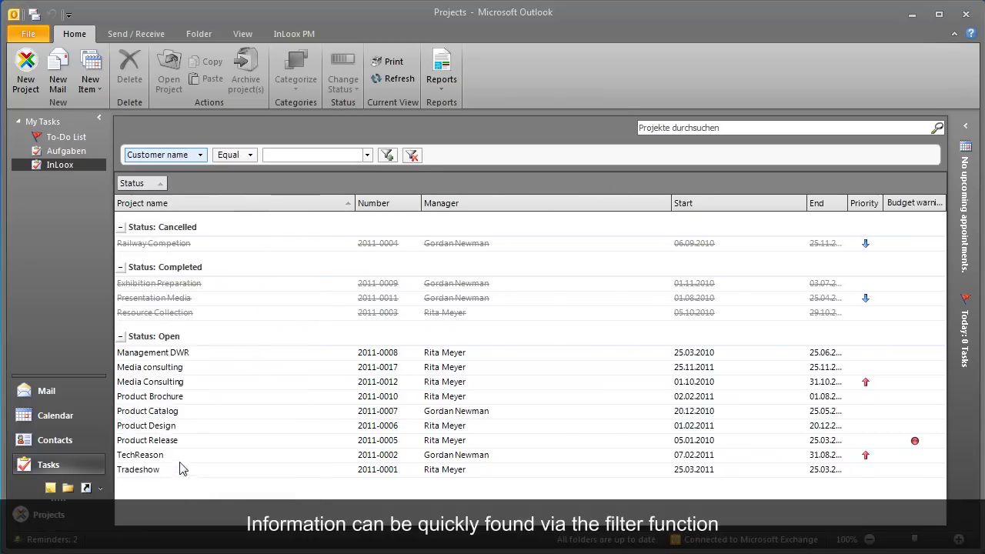
pyautogui.click(368, 155)
pyautogui.click(363, 163)
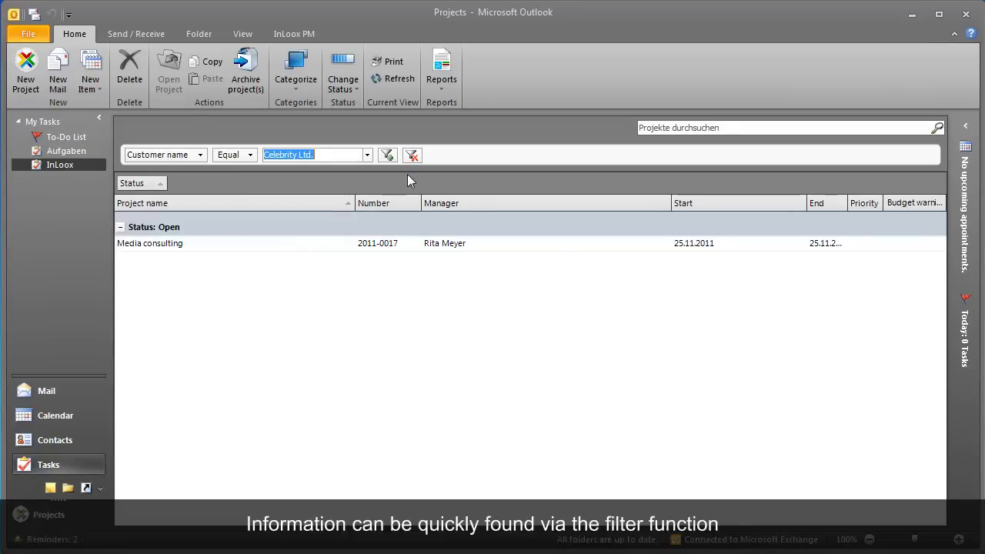
pyautogui.click(411, 155)
# Step: Switch to the InLoox Dashboard and turn on the Project status overview widget
pyautogui.click(294, 34)
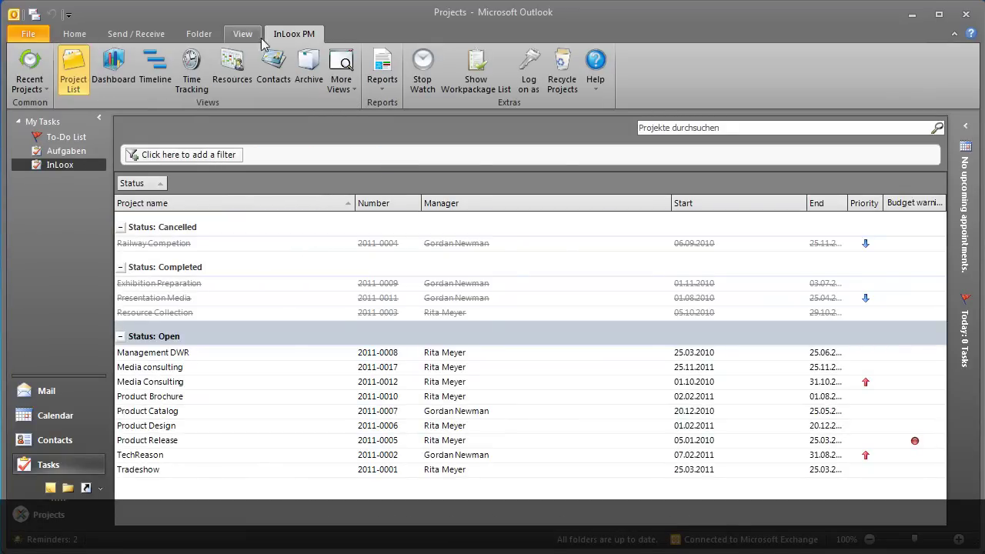
pyautogui.click(125, 77)
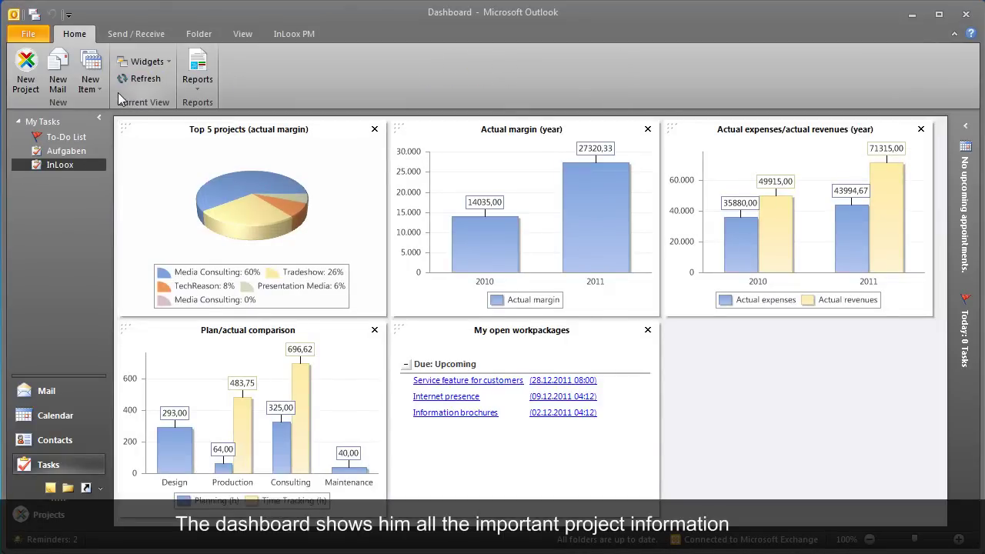
pyautogui.click(143, 65)
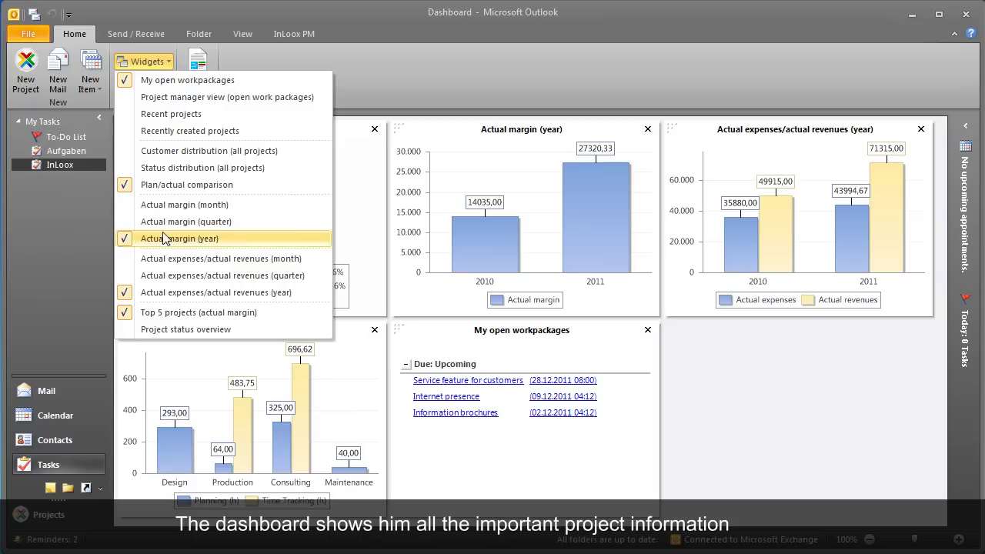
pyautogui.click(164, 329)
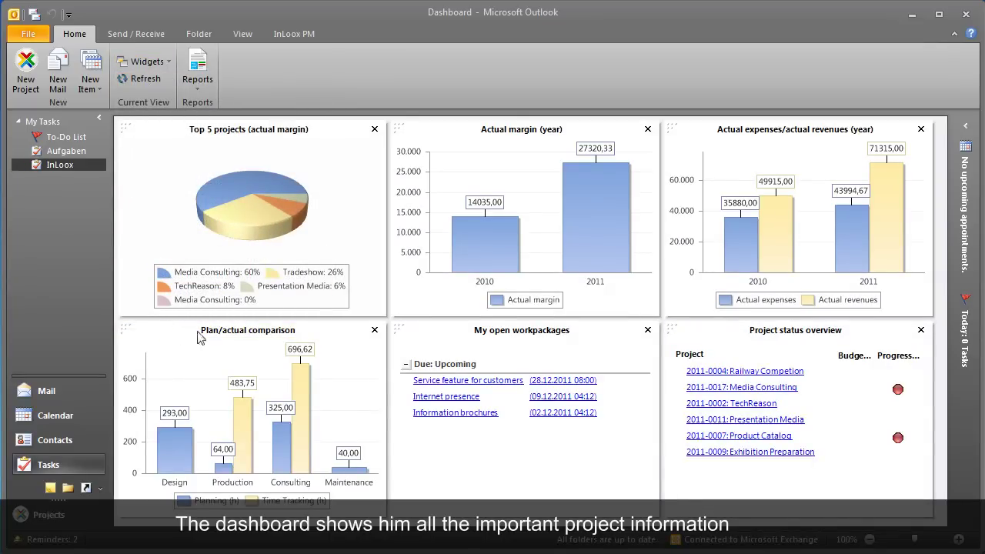
# Step: Open Media Consulting (2011-0017), view its time bookings, then preview Analysis.png in its Project folder
pyautogui.click(701, 391)
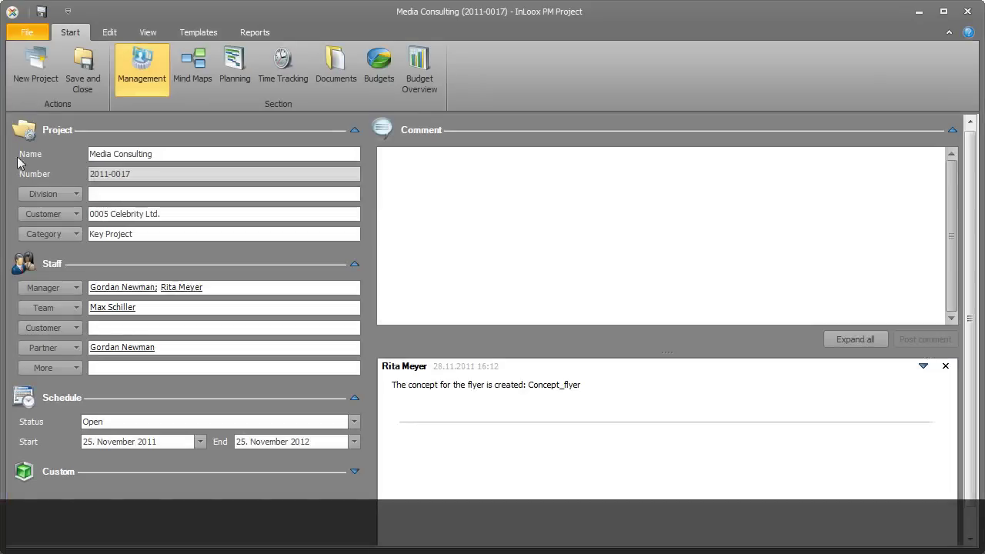
pyautogui.click(286, 82)
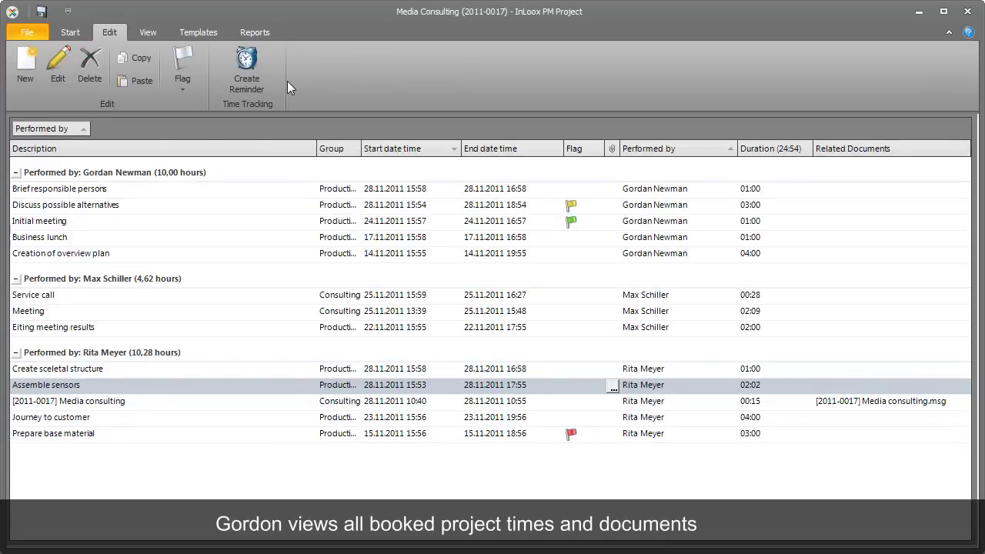
pyautogui.click(70, 32)
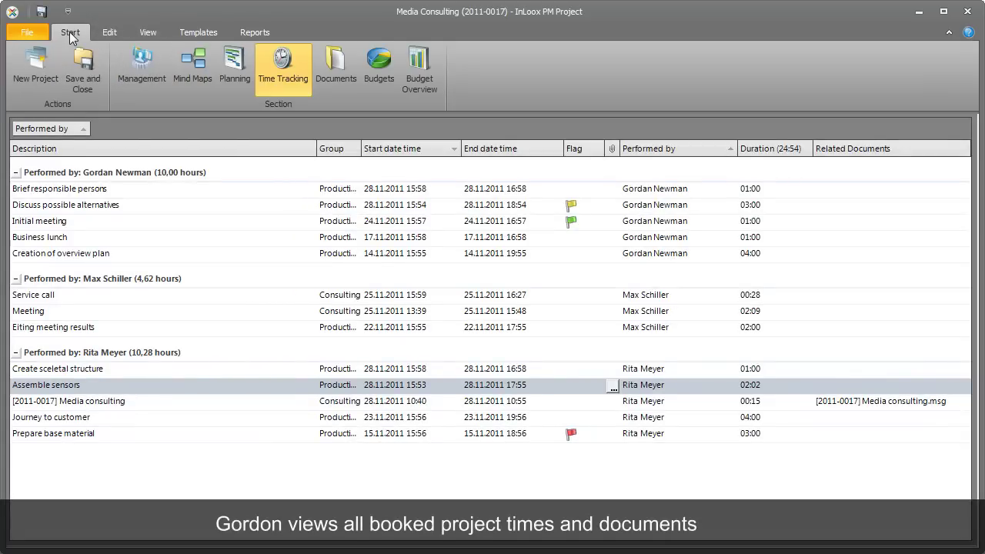
pyautogui.click(319, 70)
pyautogui.click(20, 138)
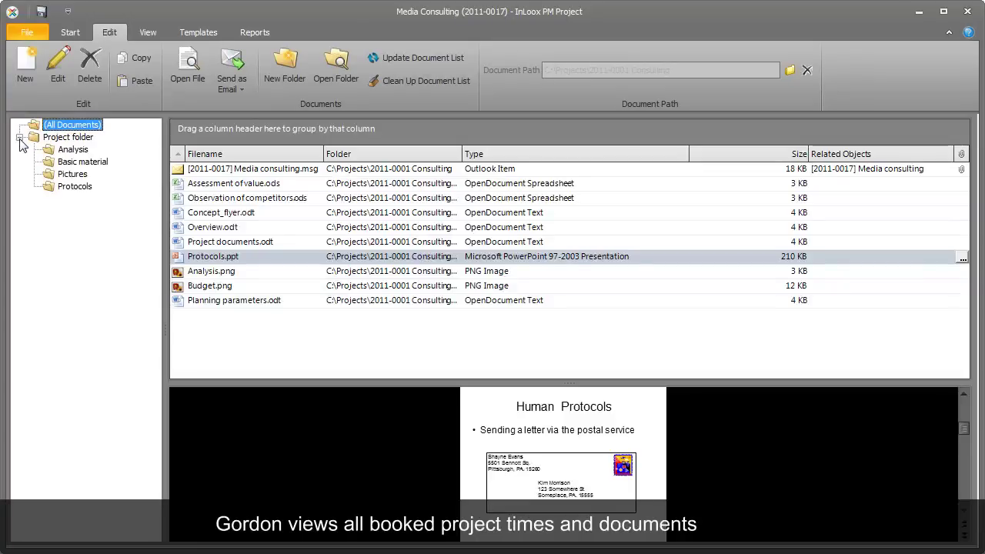
pyautogui.click(194, 276)
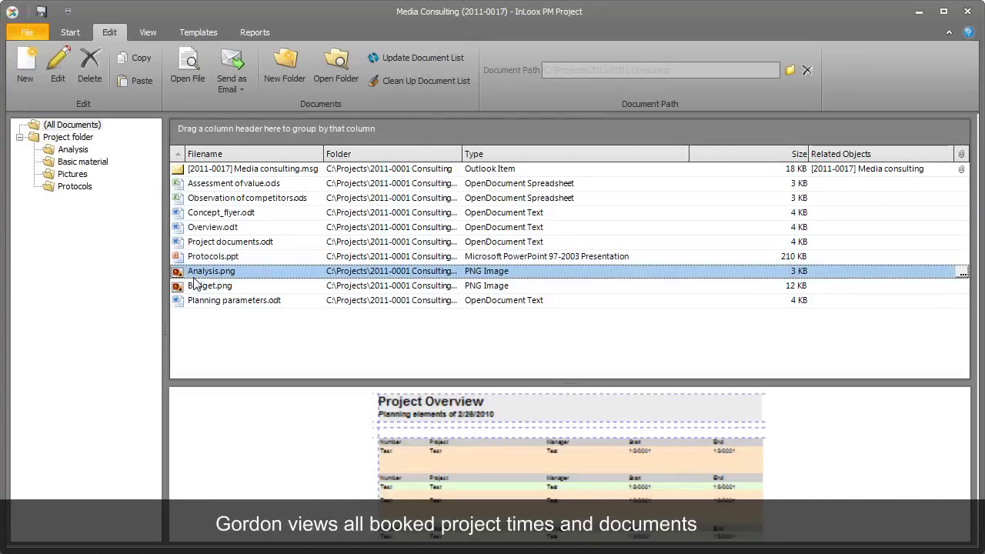
# Step: In Media Consulting's budget, generate 1.494,00 $ actual revenue from all time-tracking expense positions
pyautogui.click(71, 32)
pyautogui.click(375, 73)
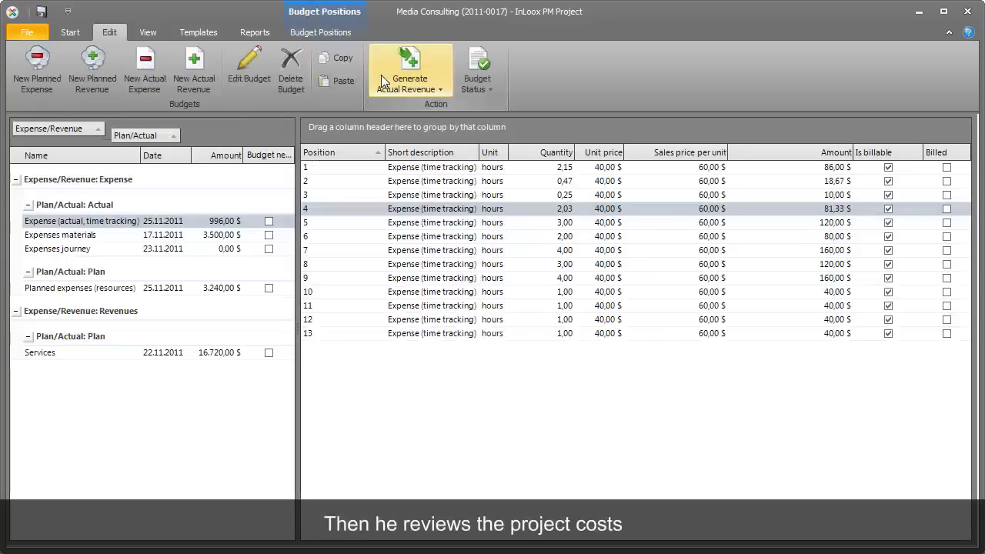
pyautogui.click(198, 354)
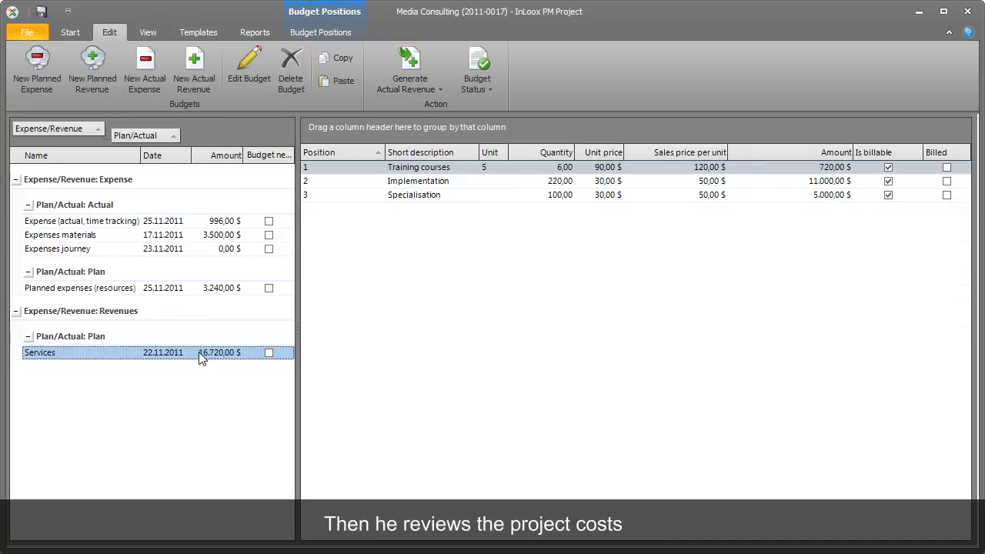
pyautogui.click(181, 242)
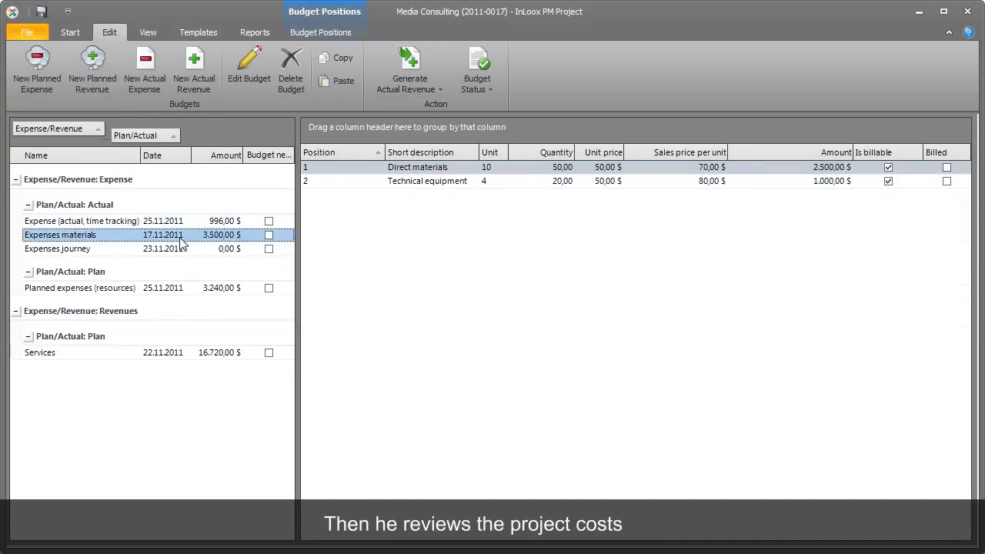
pyautogui.click(178, 222)
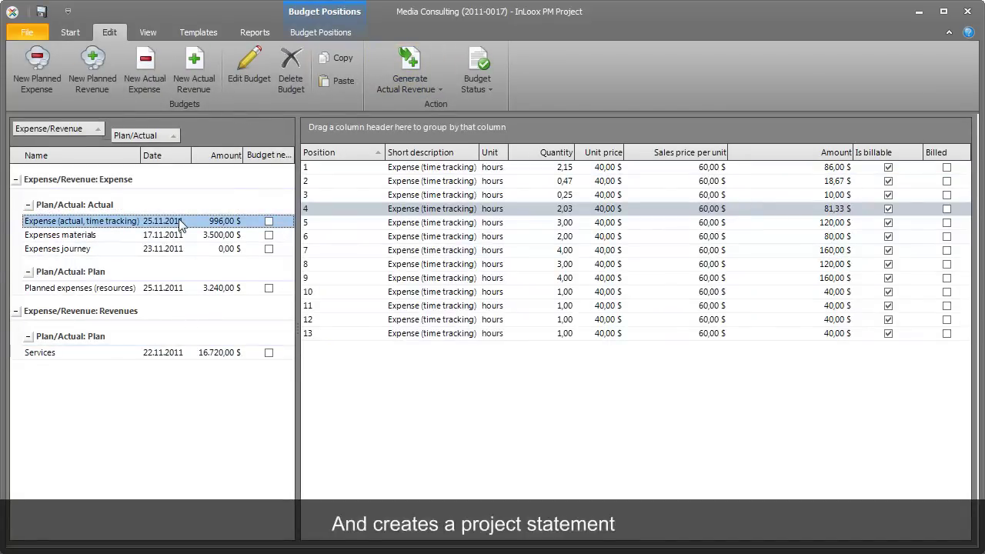
pyautogui.click(406, 88)
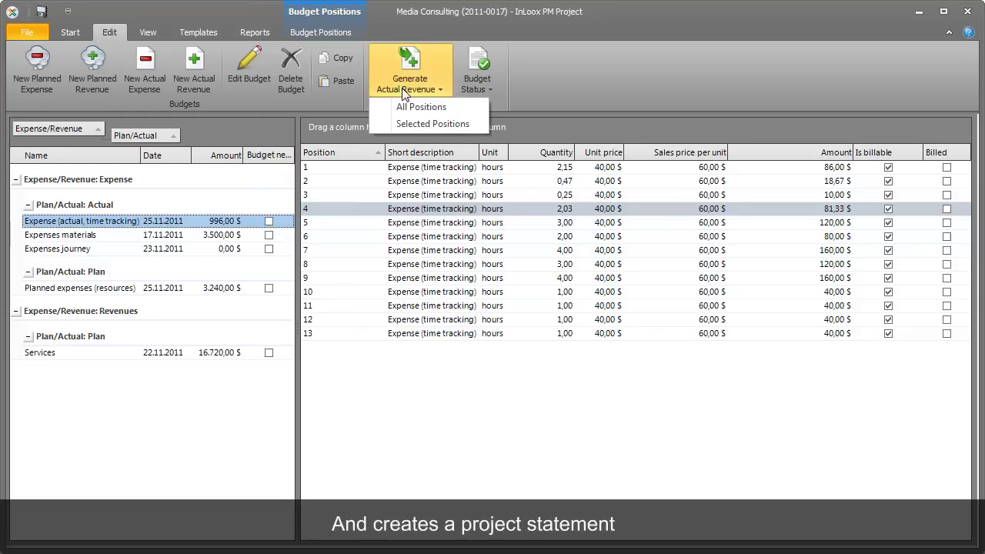
pyautogui.click(407, 114)
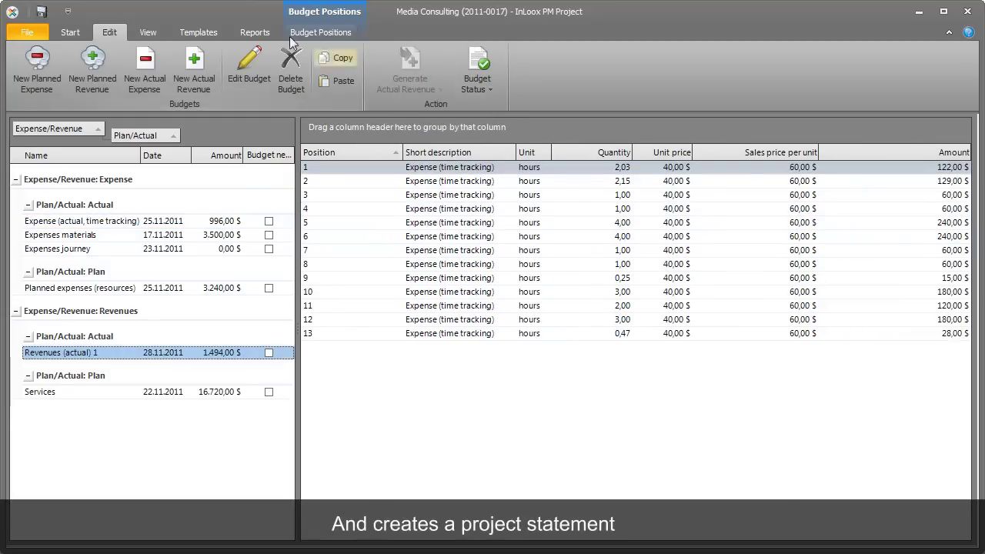
# Step: Run the Expenses / revenues report and generate its preview
pyautogui.click(260, 32)
pyautogui.click(254, 61)
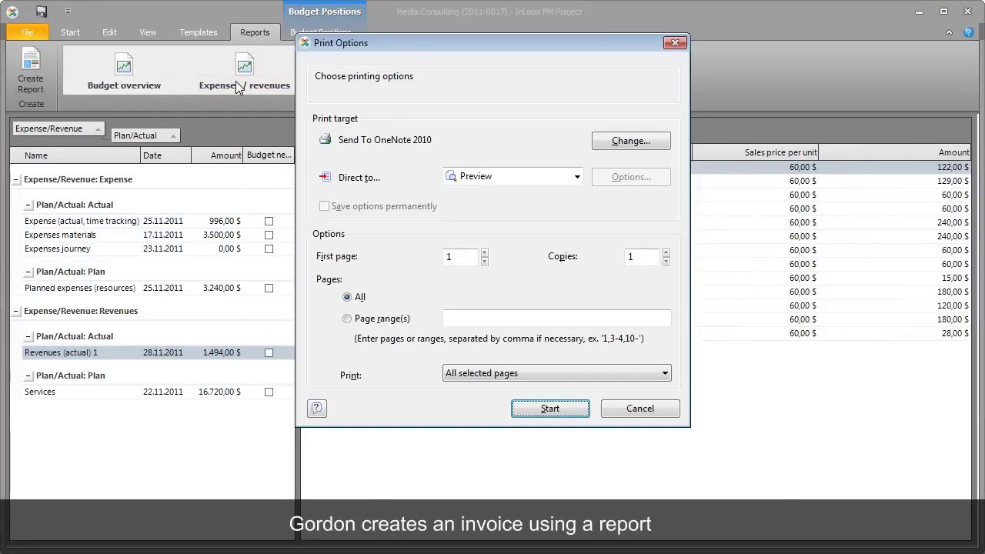
pyautogui.click(523, 410)
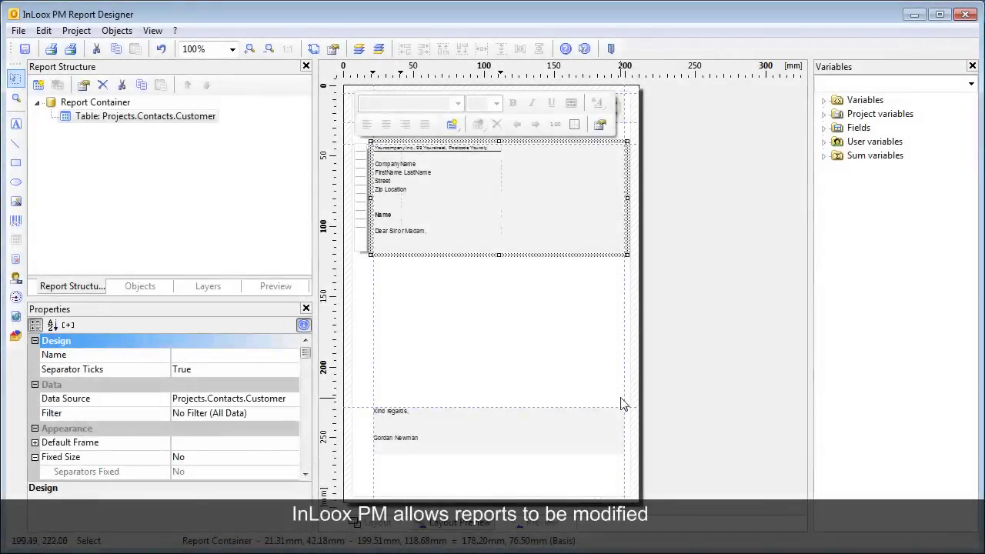
# Step: At 200% zoom, change the address table's first-row sender text to 'InLoox GmbH', then close the designer
pyautogui.click(249, 49)
pyautogui.doubleClick(403, 194)
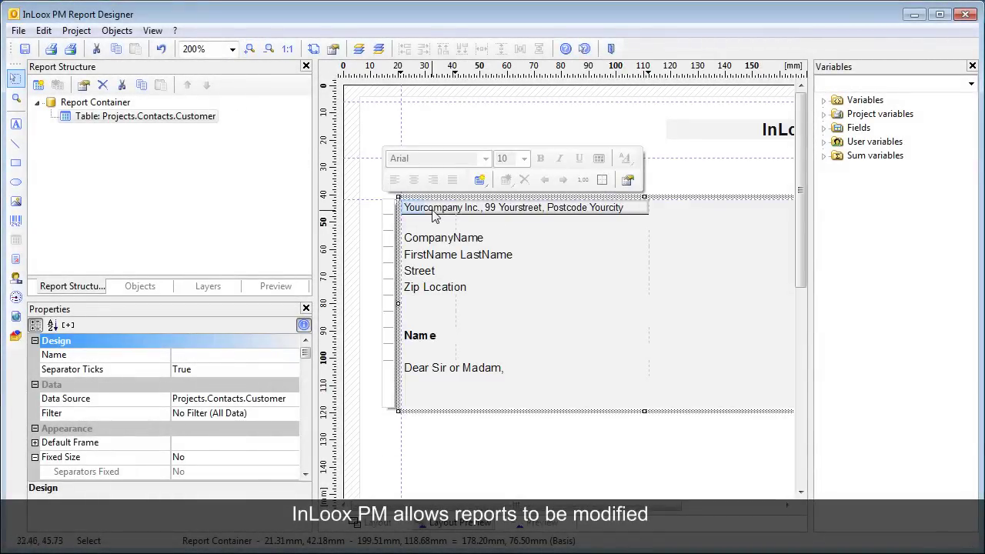
pyautogui.doubleClick(350, 168)
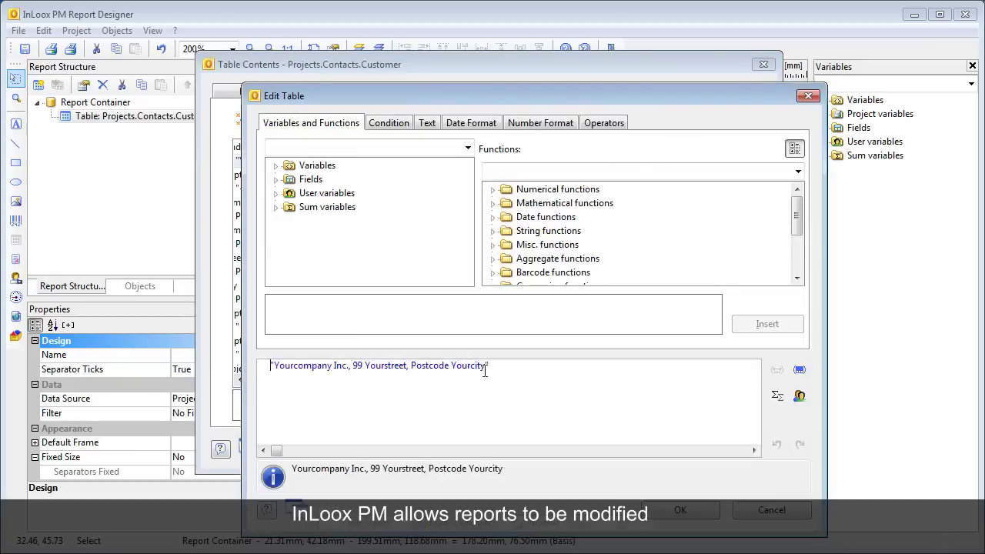
pyautogui.moveTo(486, 365); pyautogui.dragTo(275, 366)
pyautogui.write('InLoox GmbH')
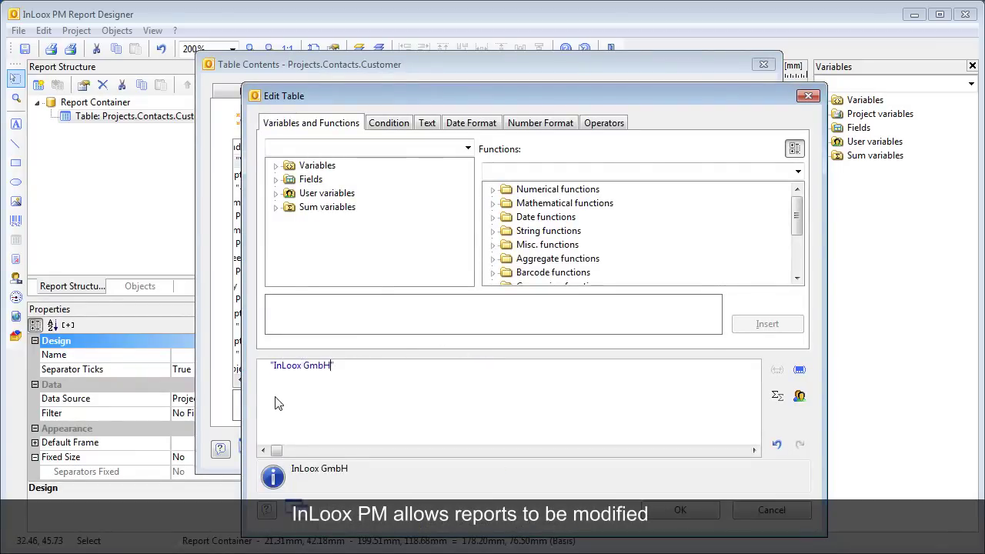
pyautogui.click(681, 509)
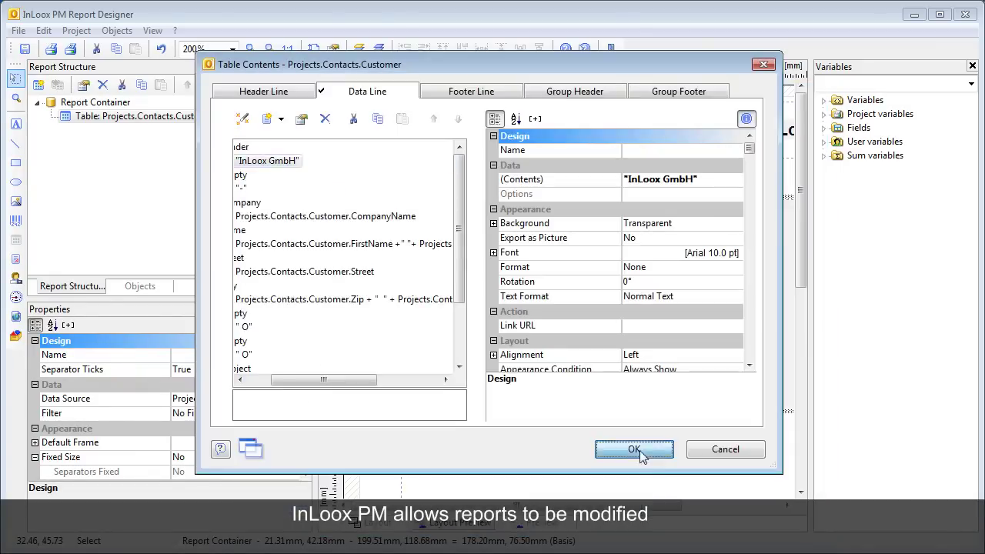
pyautogui.click(639, 451)
pyautogui.click(965, 14)
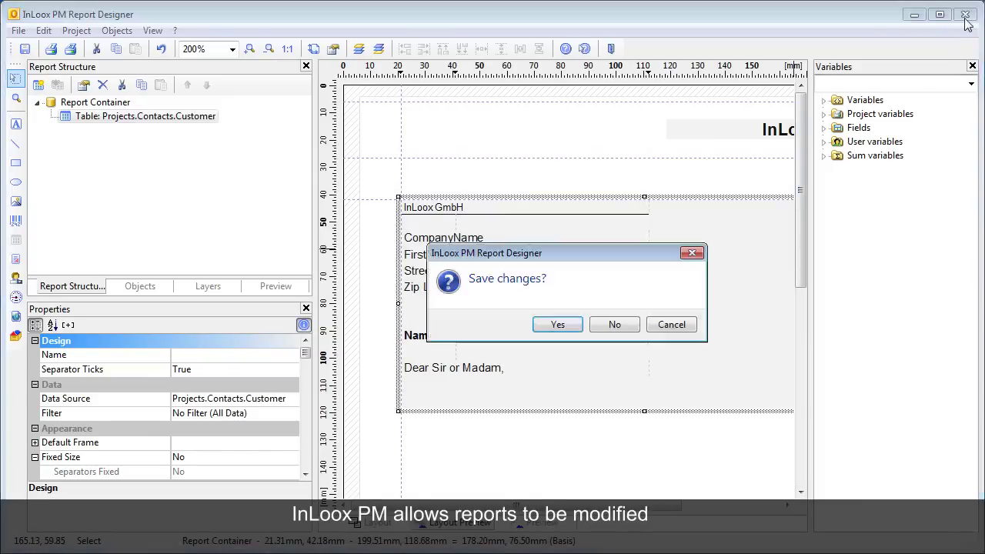